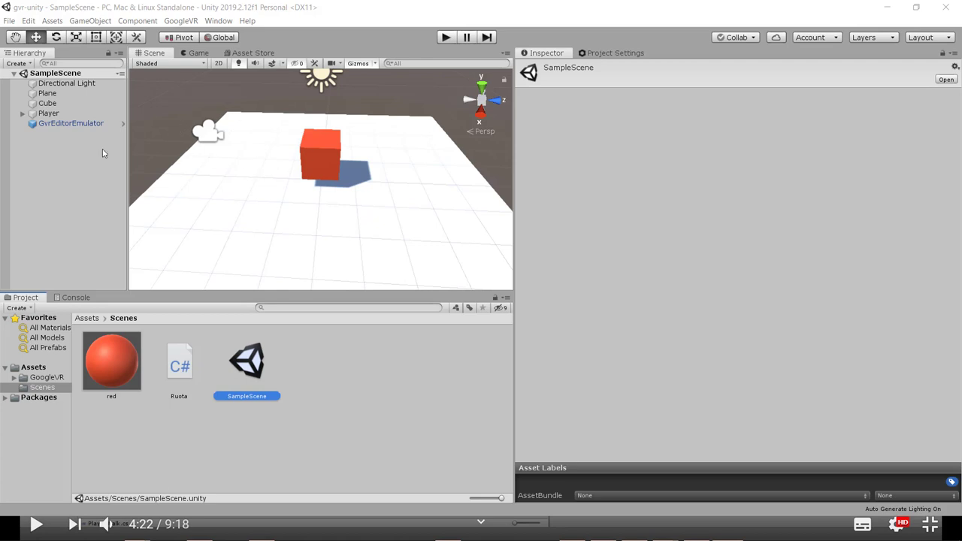
Select Player in the Hierarchy and expand it to show its child Main Camera
click(45, 114)
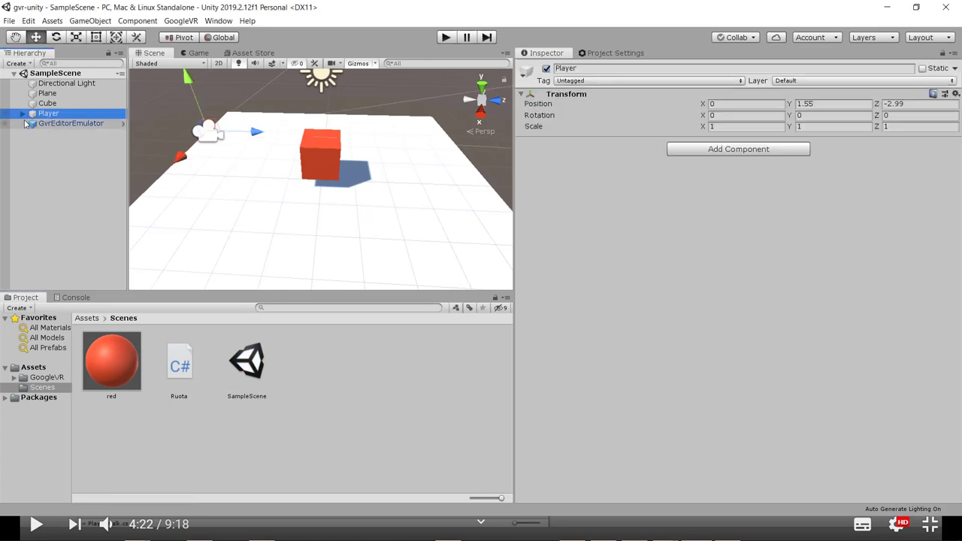
click(22, 114)
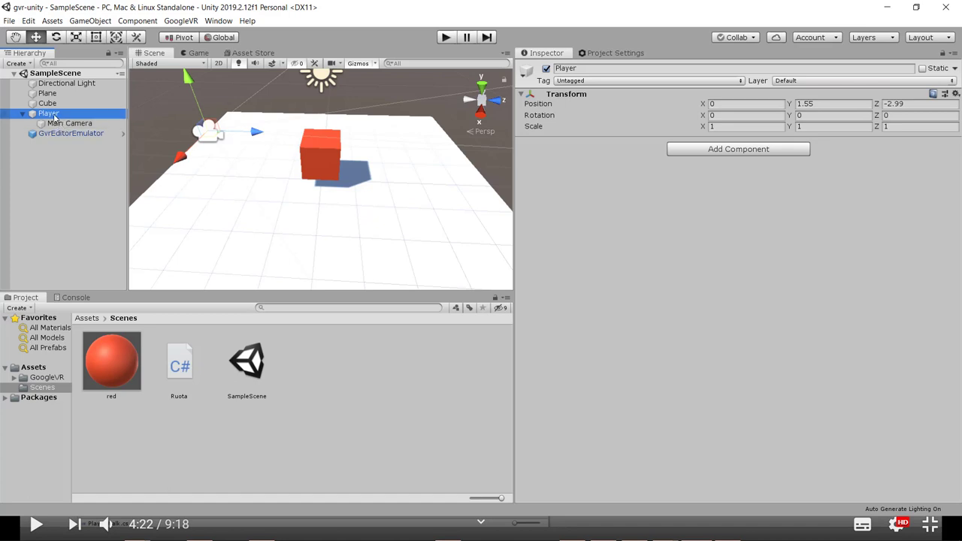
Add a Capsule Collider to the Player and enter a height of 1.80
click(52, 116)
click(738, 149)
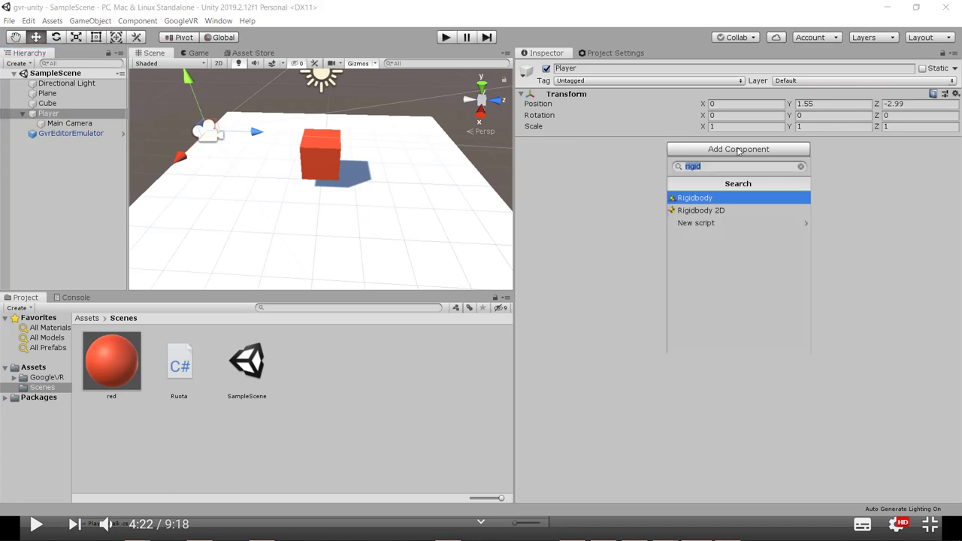
text(ca)
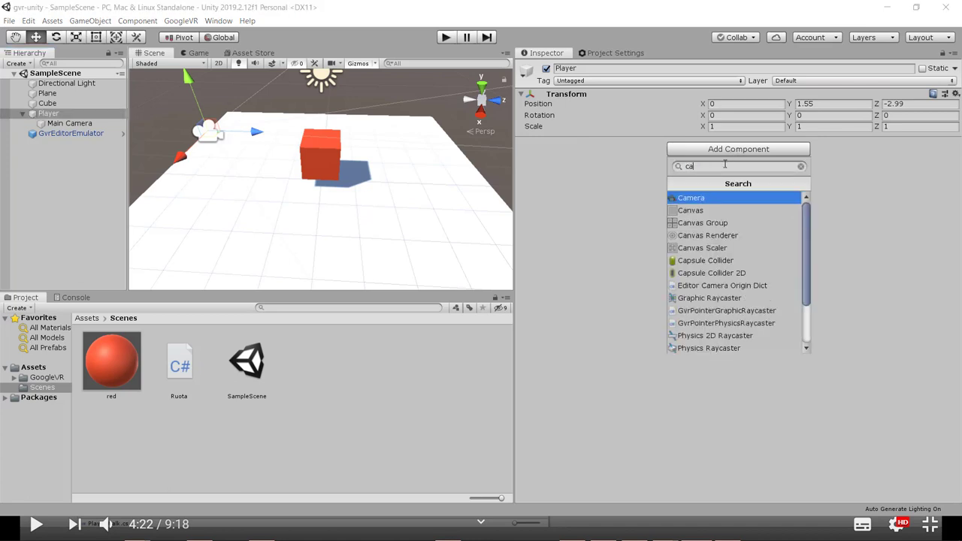
text(ps)
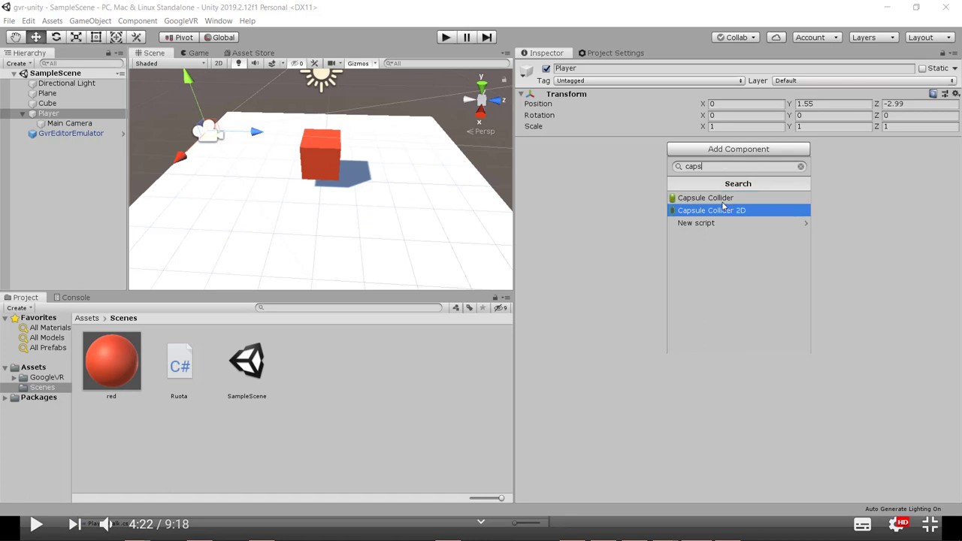
click(711, 199)
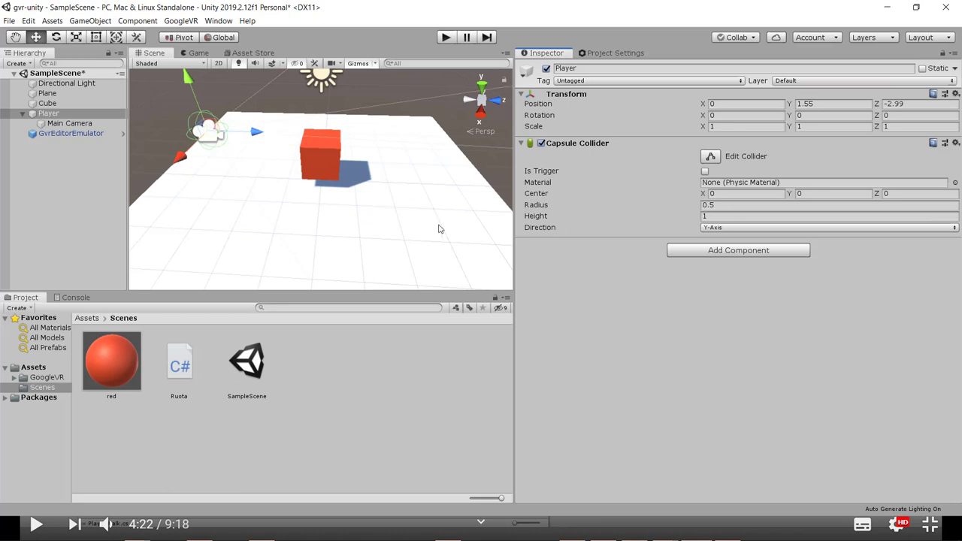
click(727, 216)
text(1.8)
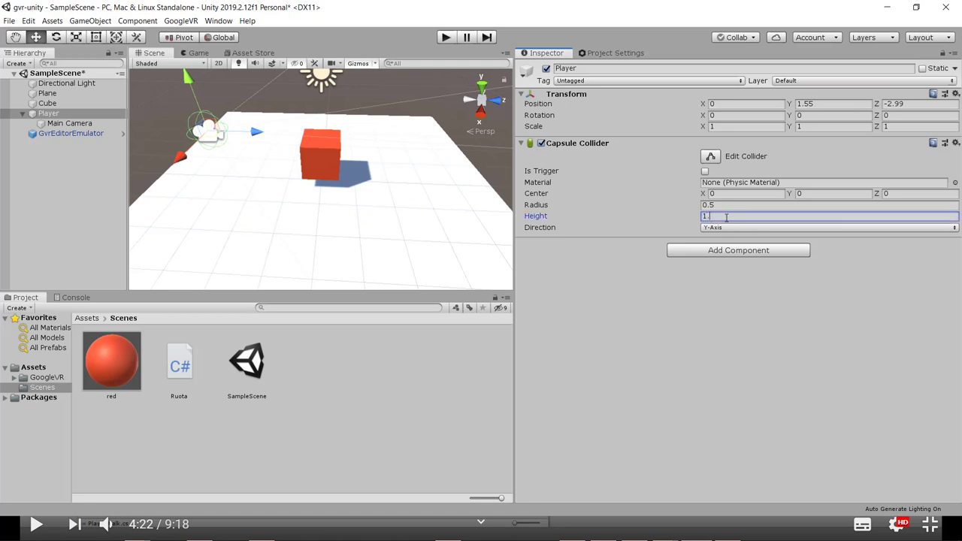
text(0)
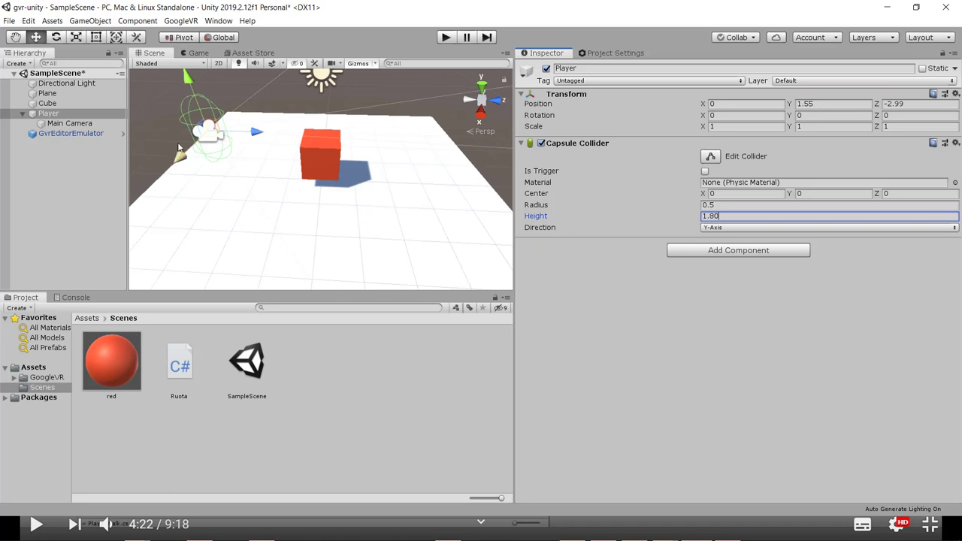
Drag the Player to Position Y 1, then select its child Main Camera
drag(185, 80, 186, 110)
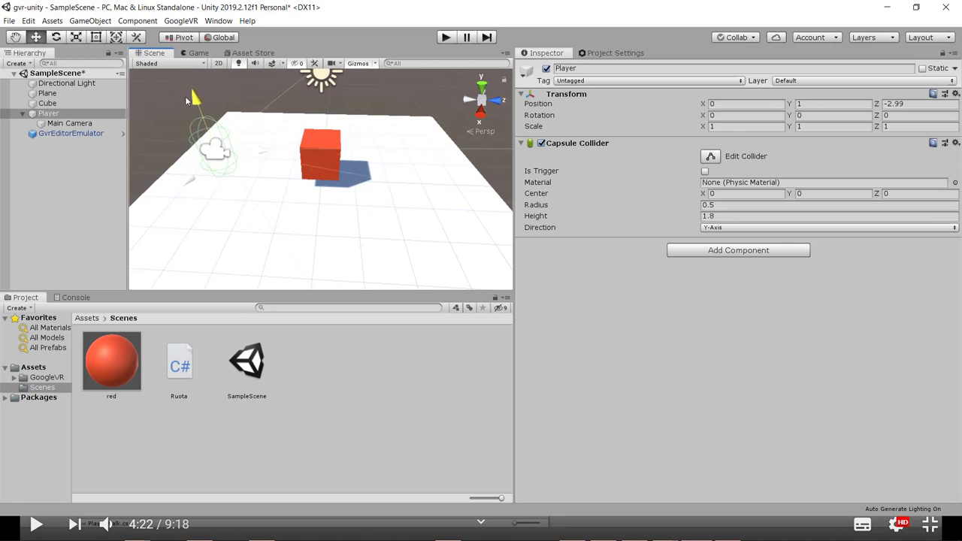
drag(186, 110, 186, 103)
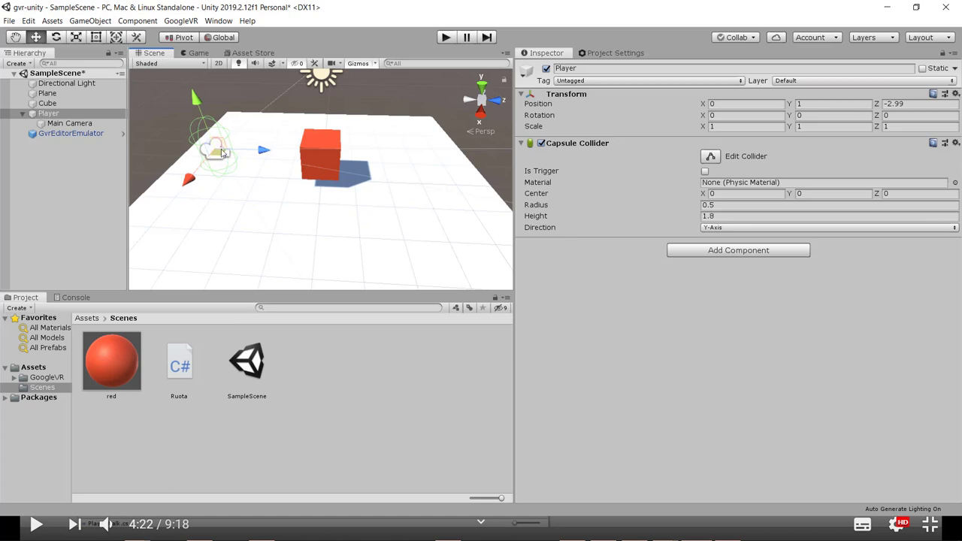
click(75, 123)
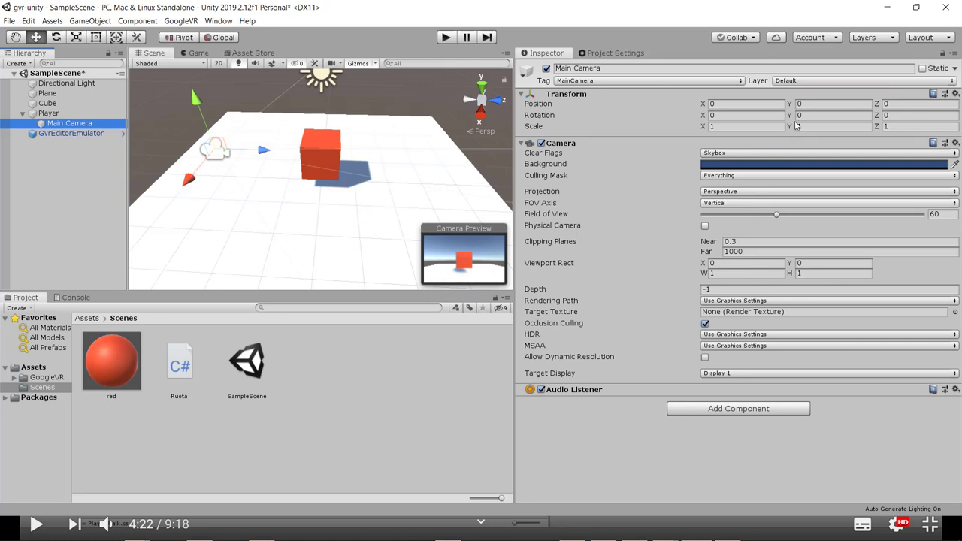
Set the Main Camera's Position Y to 0.5, then reselect the Player
click(813, 104)
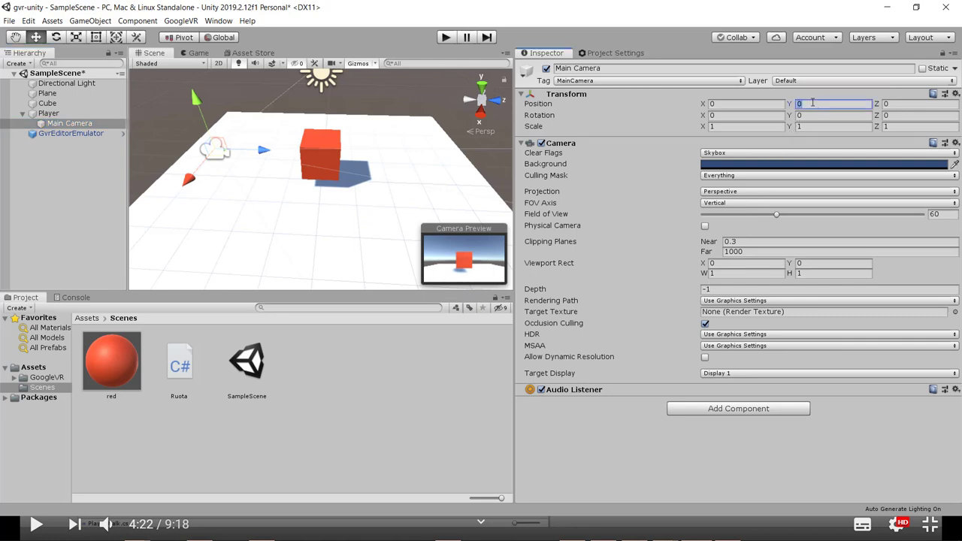
text(0.5)
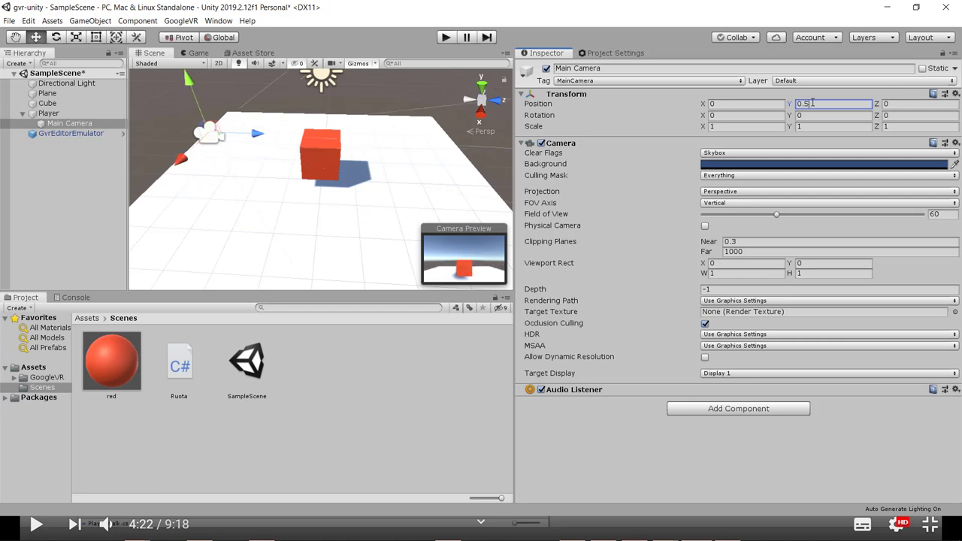
key(Tab)
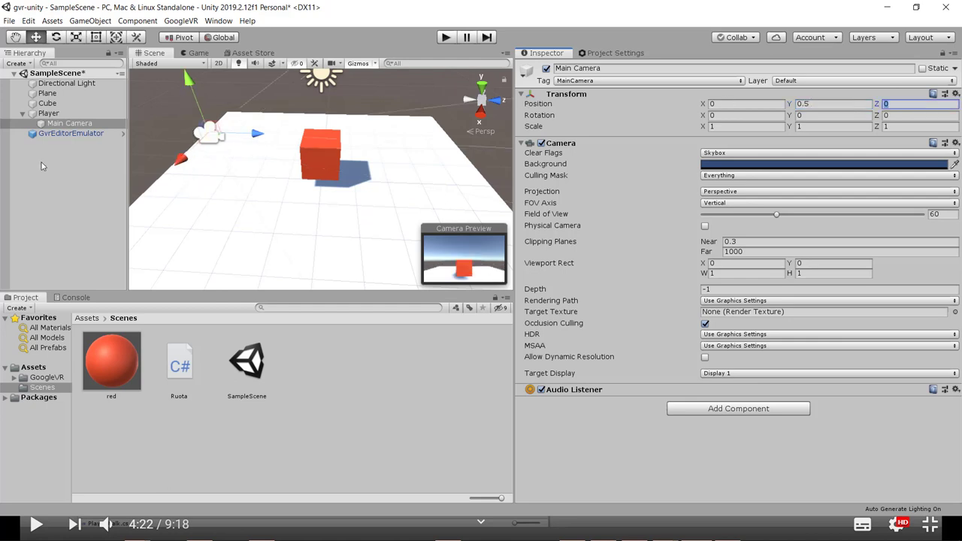
click(63, 115)
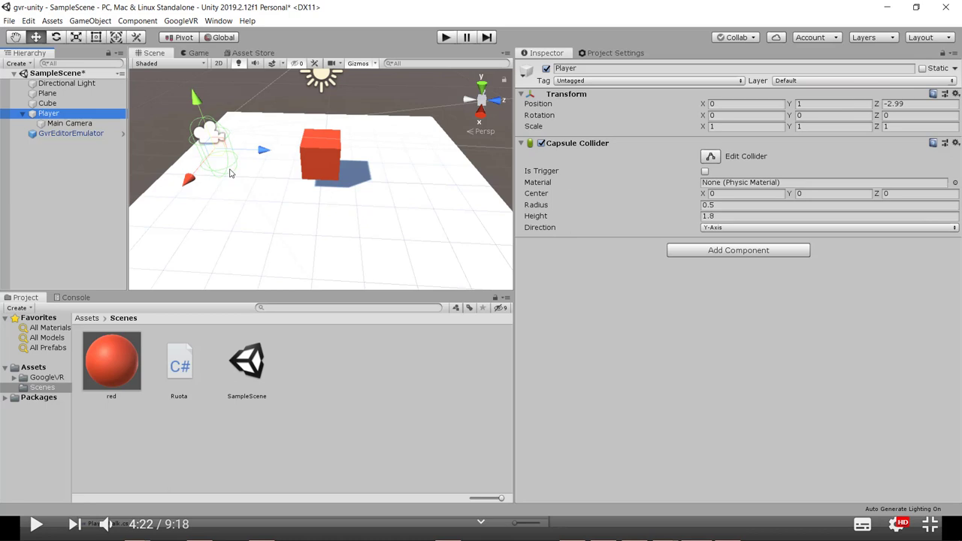
Add a Rigidbody to the Player and tick Freeze Rotation X, Y and Z
click(753, 250)
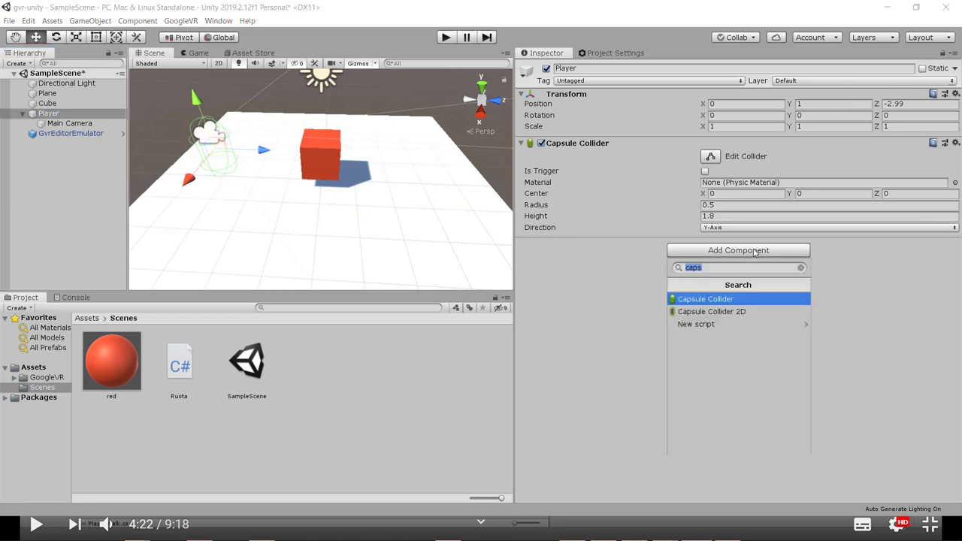
text(rig)
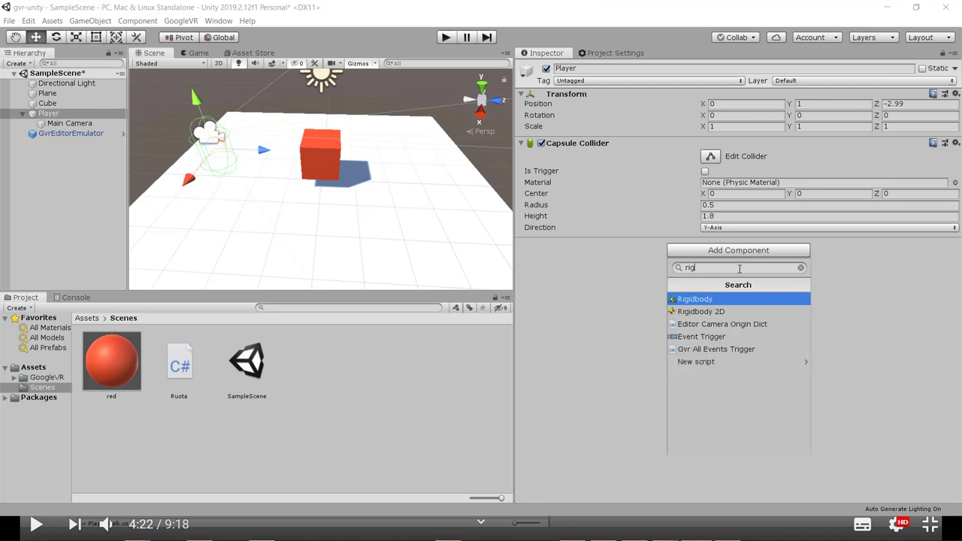
text(id)
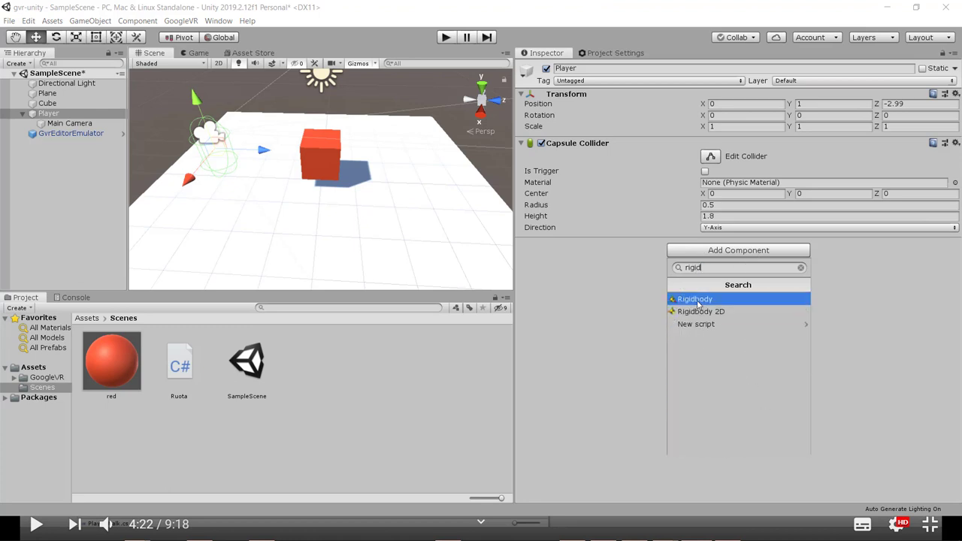
click(697, 300)
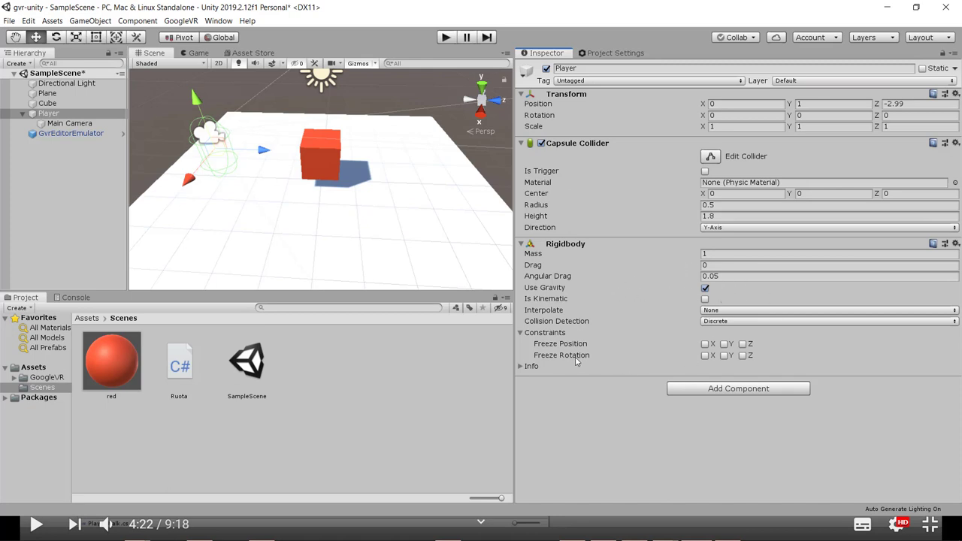
click(705, 356)
click(723, 356)
click(742, 355)
Drag the Move script from Assets into the Scenes folder and preview its code
click(41, 369)
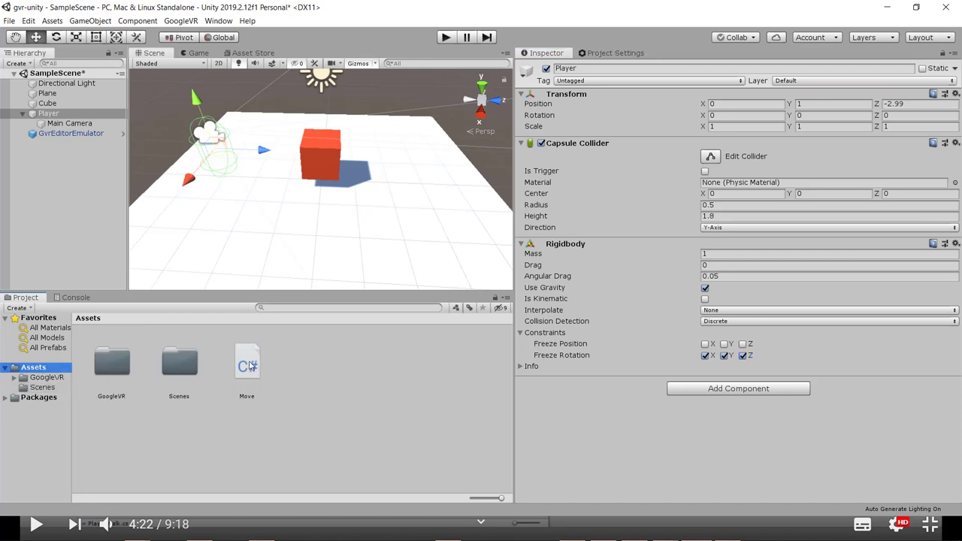
drag(249, 367, 186, 369)
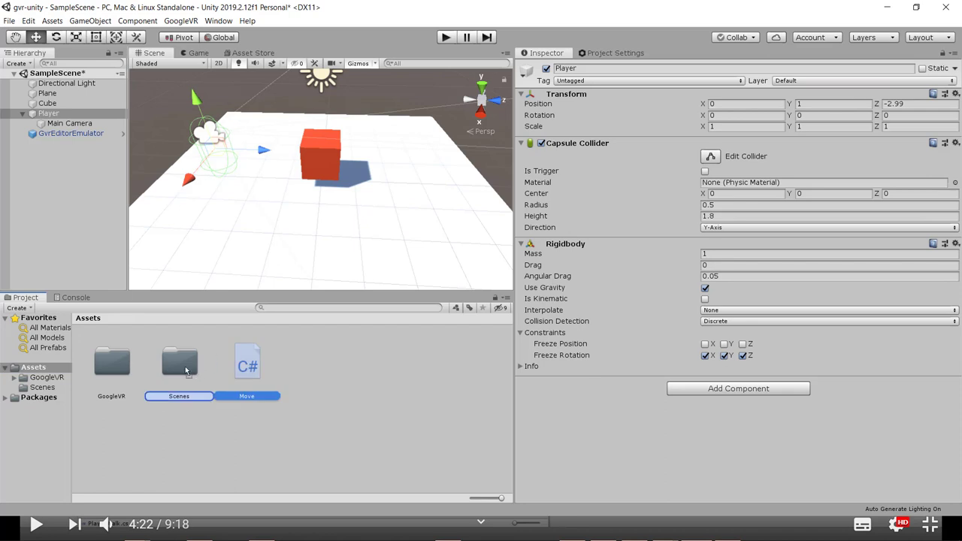
double_click(184, 367)
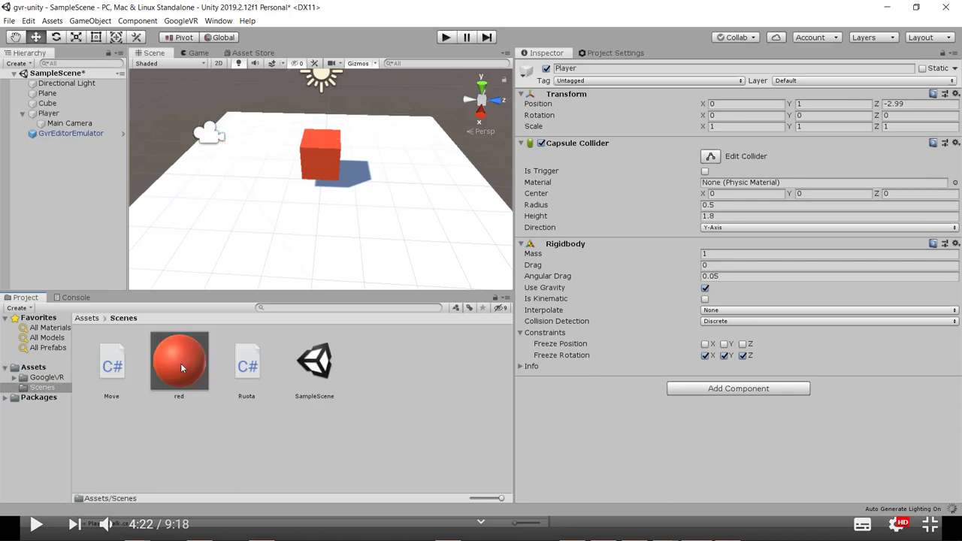
click(118, 369)
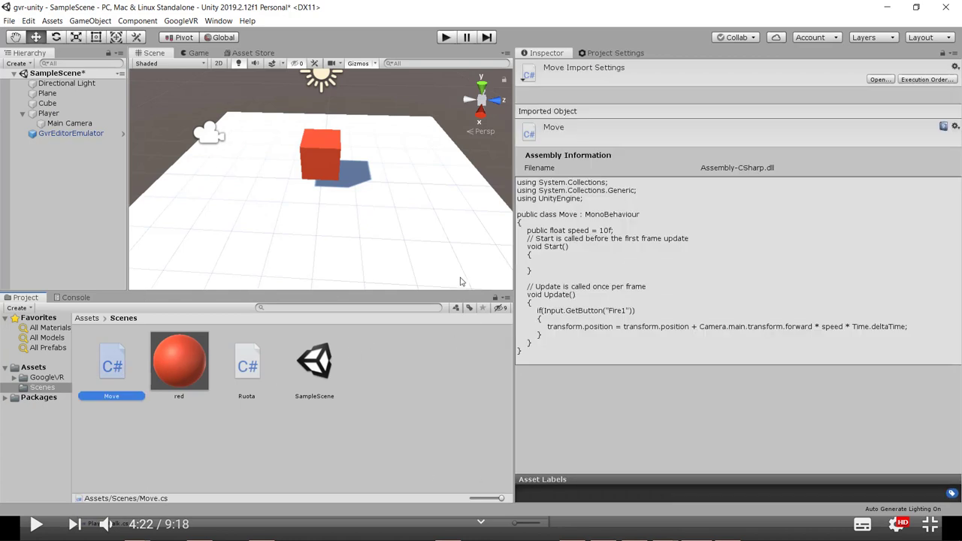
Open Move.cs in Visual Studio and change 'speed = 10f' to 'speed = 5f'
double_click(111, 368)
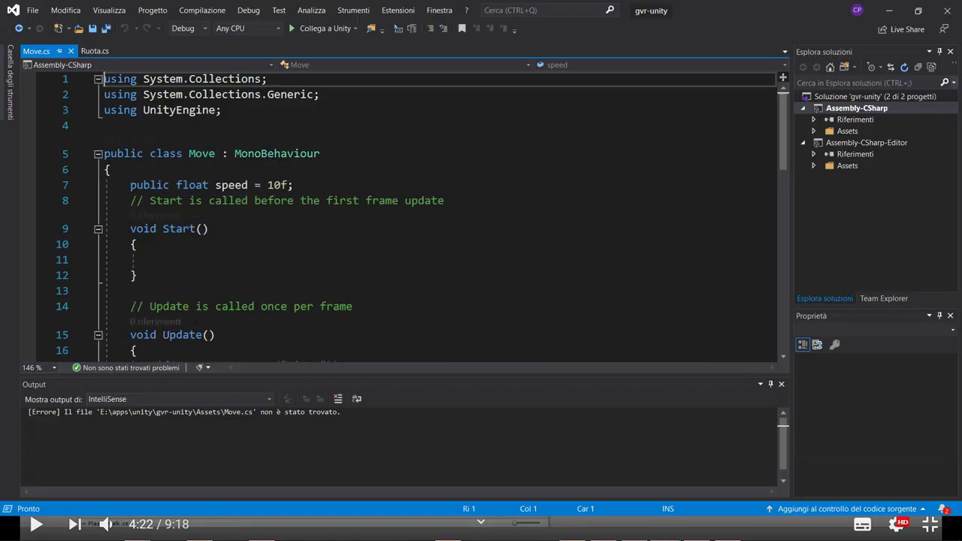
drag(124, 185, 291, 188)
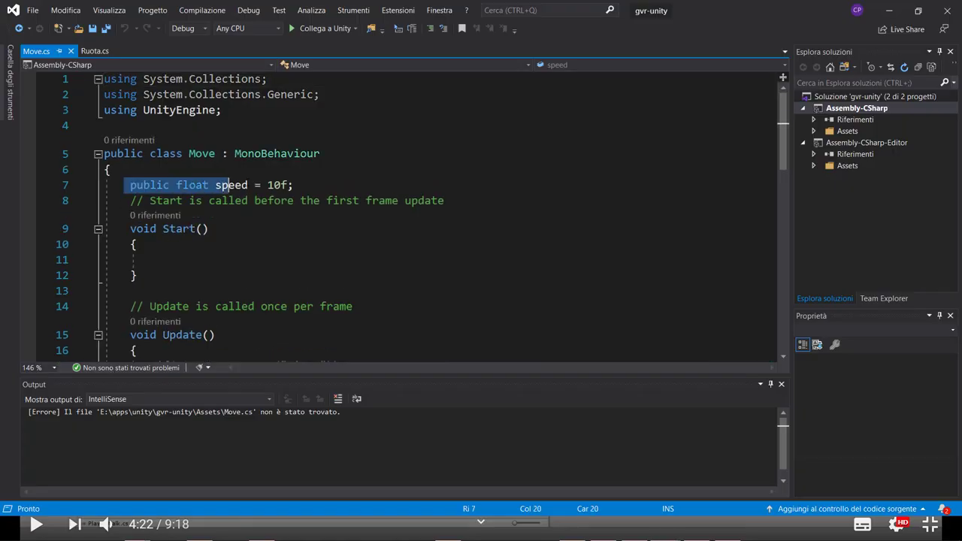
click(282, 185)
key(BackSpace)
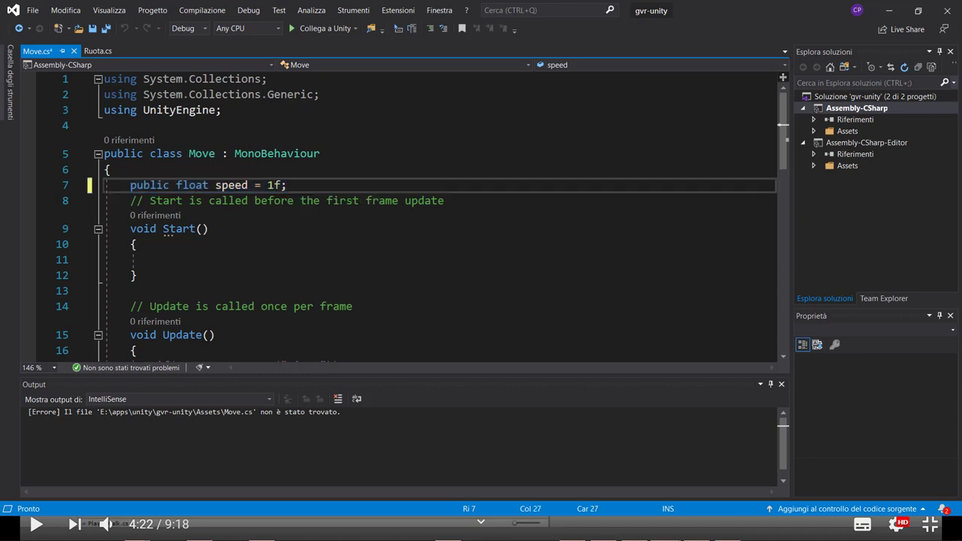
key(BackSpace)
text(5)
scroll(173, 248, down, 1)
scroll(173, 248, down, 1)
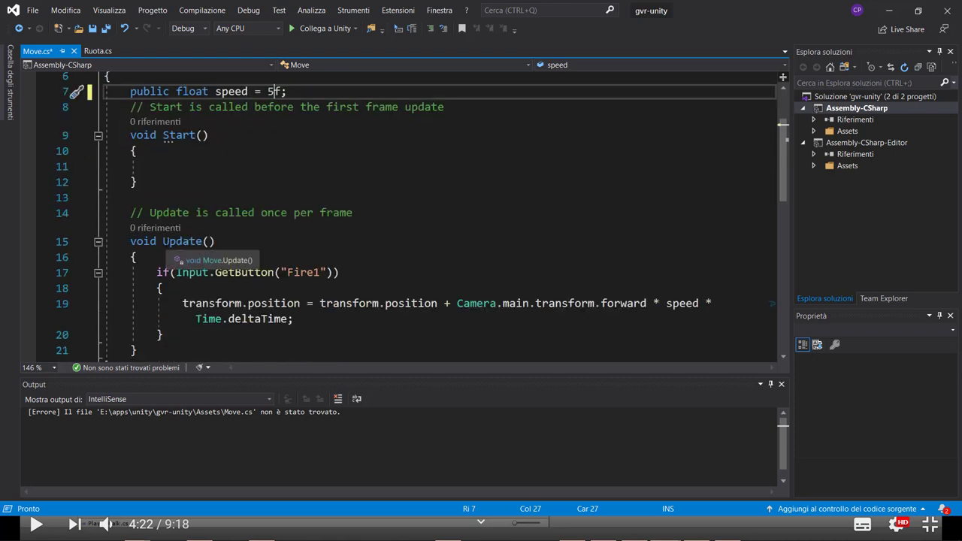
drag(155, 272, 366, 267)
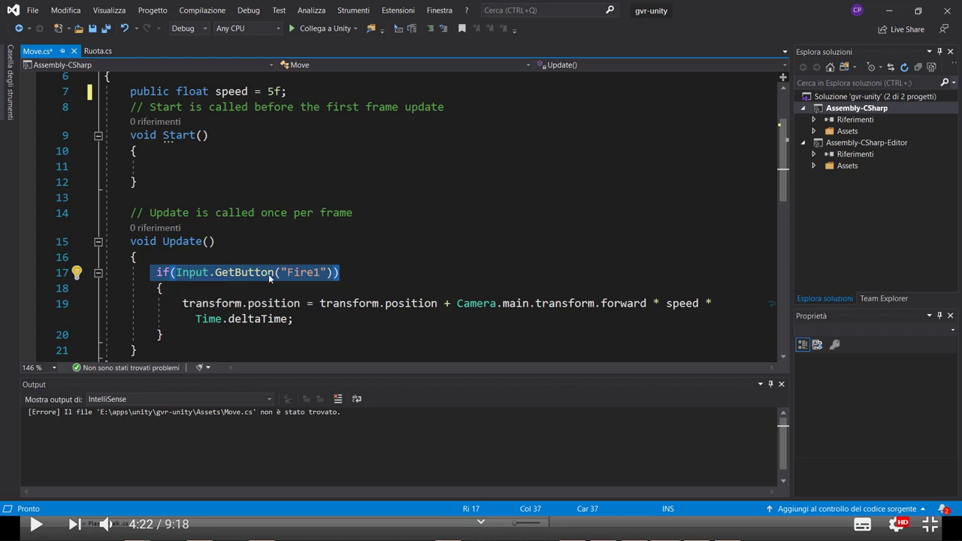
Read through the Fire1 forward-movement block in Update(), then switch back to Unity
click(202, 303)
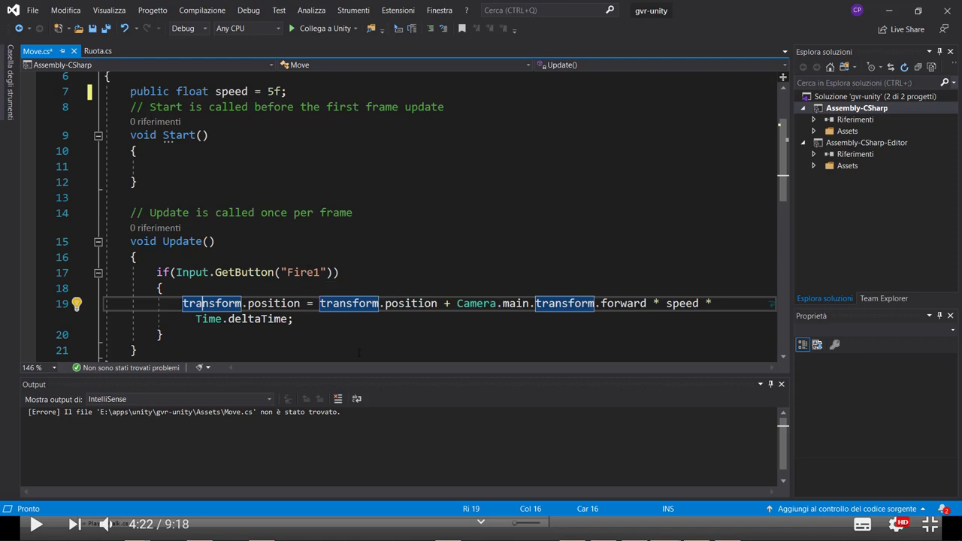
click(187, 334)
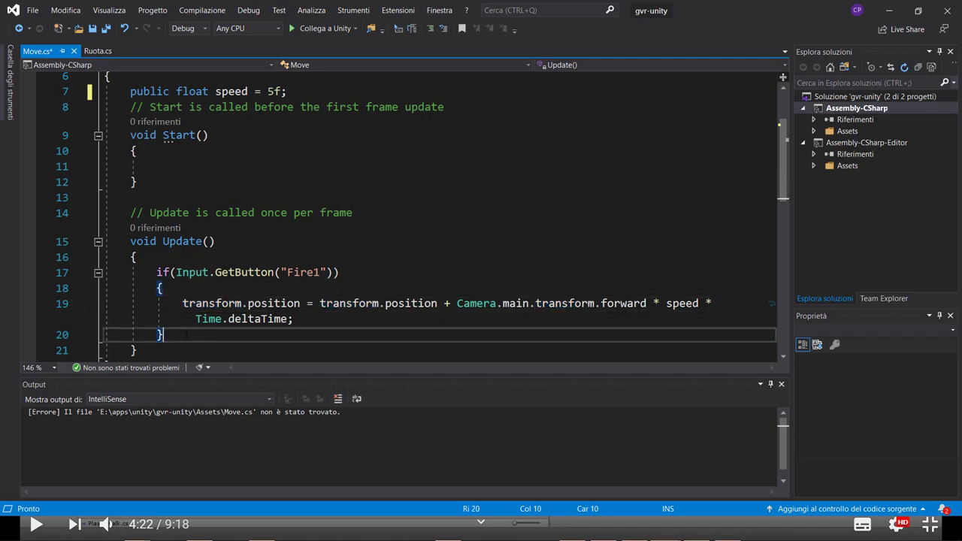
click(163, 288)
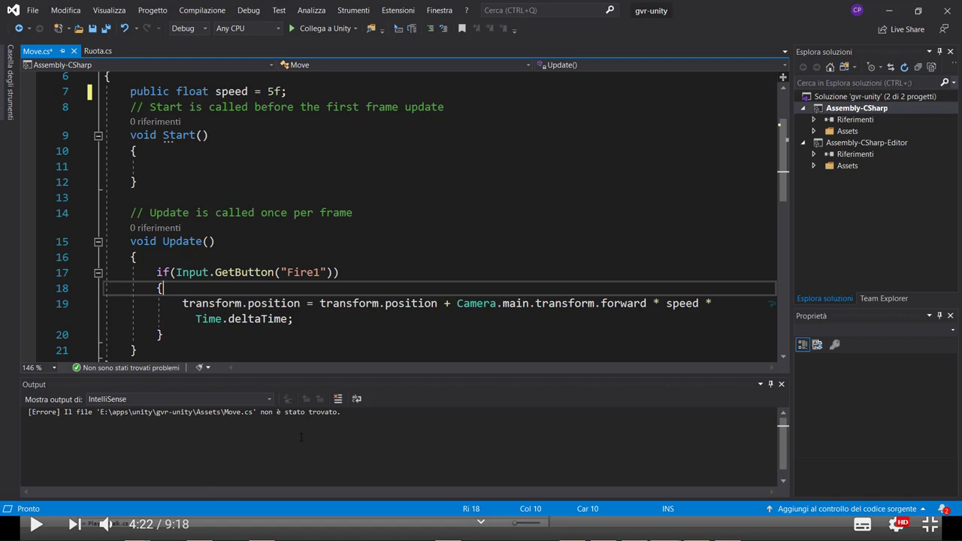
key(alt+Tab)
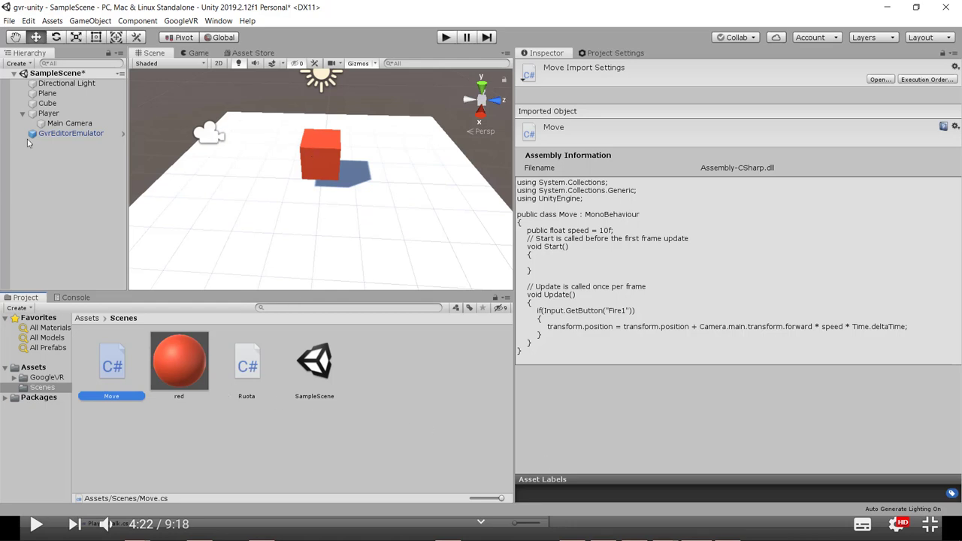
Add the Move script component to the Player by searching 'Move'
click(51, 114)
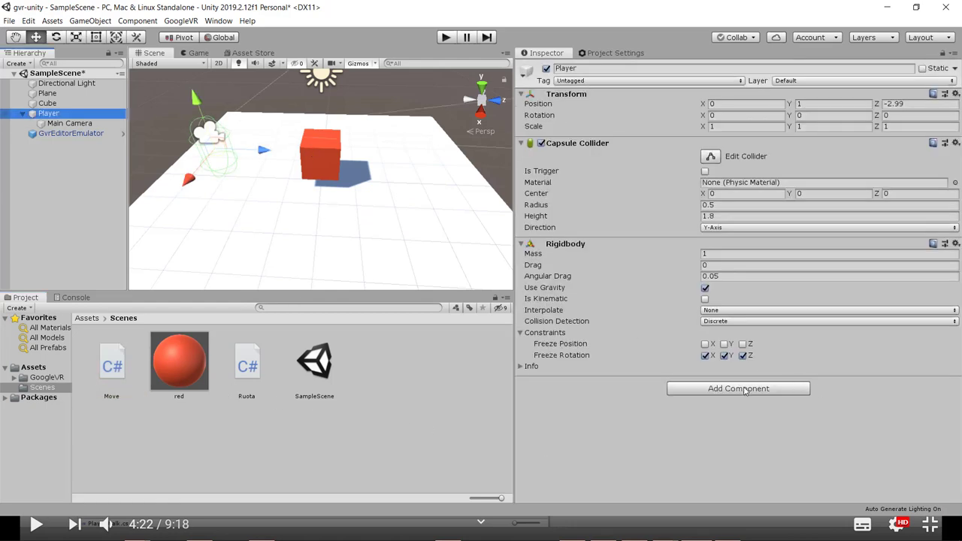
click(732, 390)
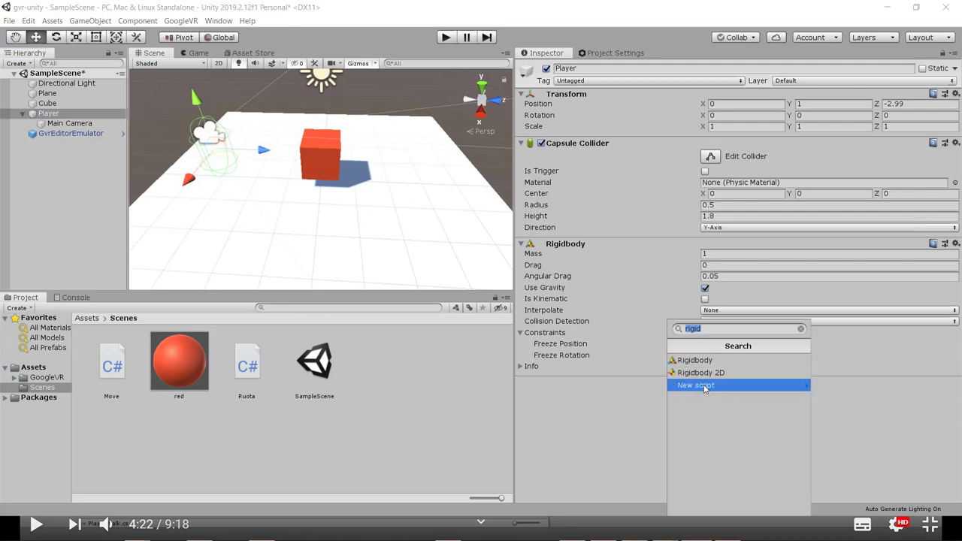
click(718, 328)
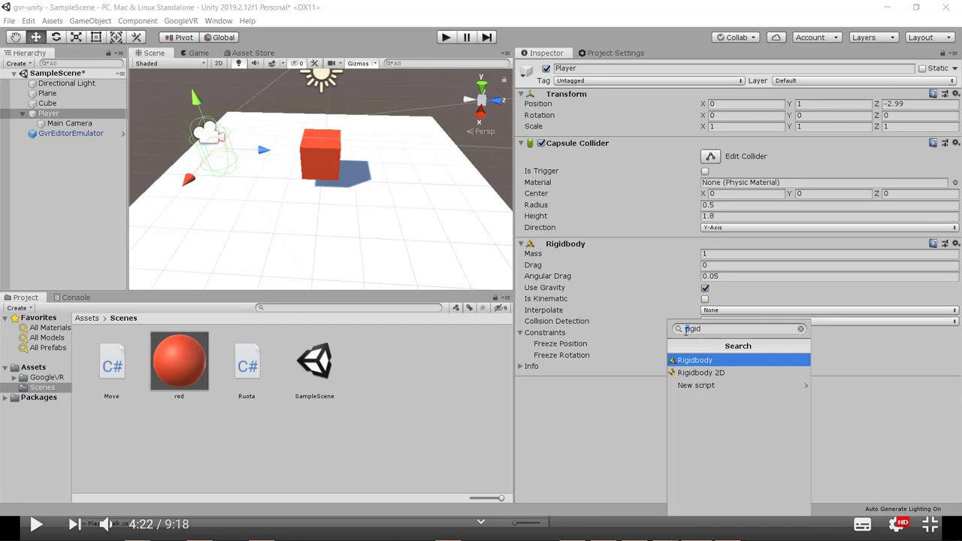
drag(726, 334, 680, 333)
text(Move)
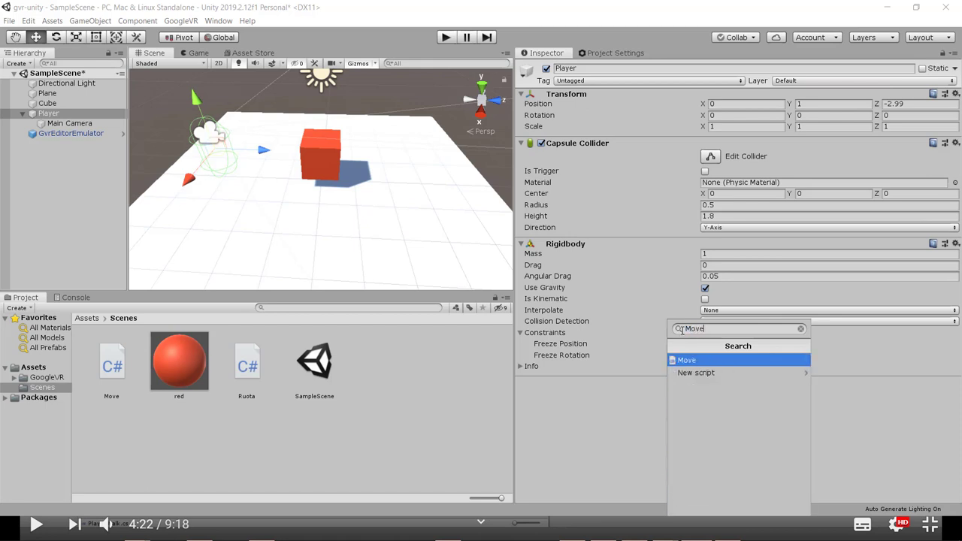
click(692, 362)
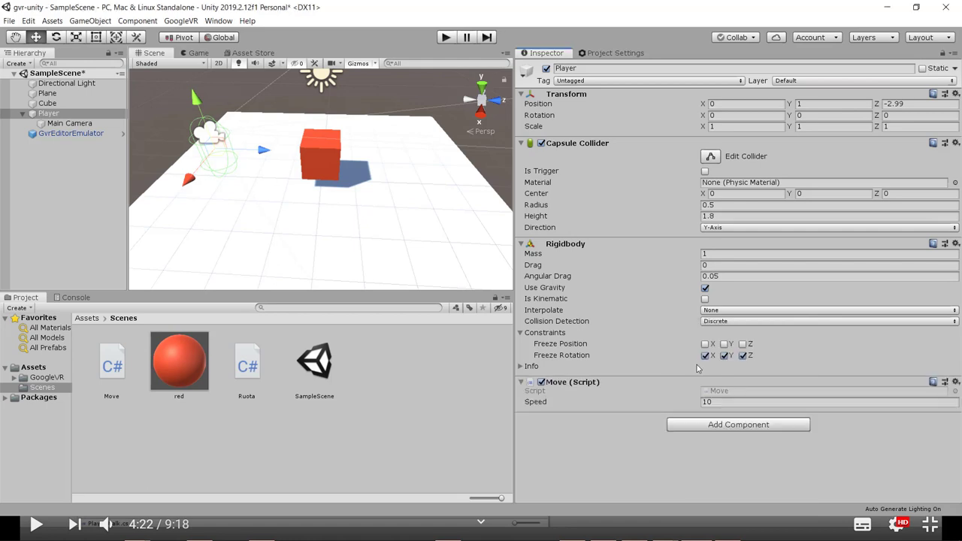
Set the Move script's Speed to 5 and save the scene with Ctrl+S
click(716, 402)
text(5)
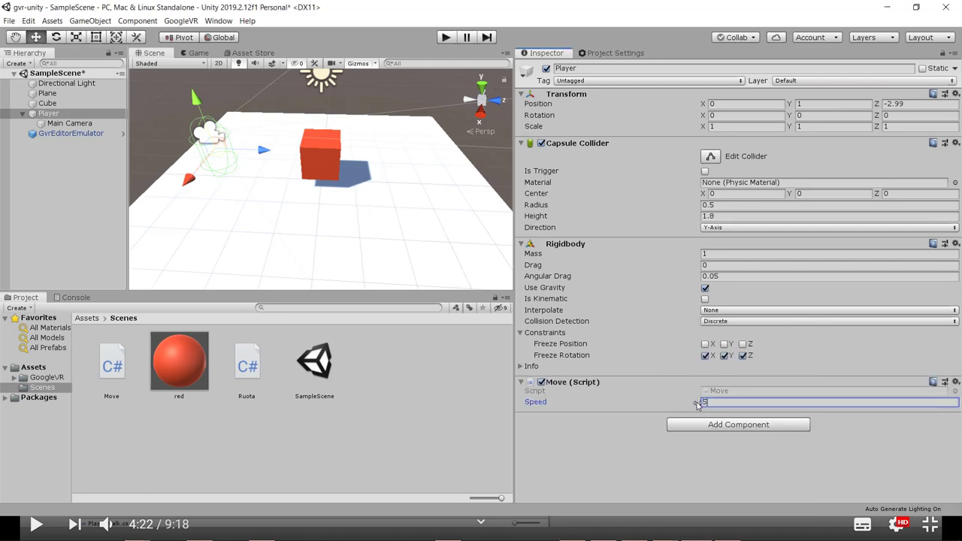
key(Return)
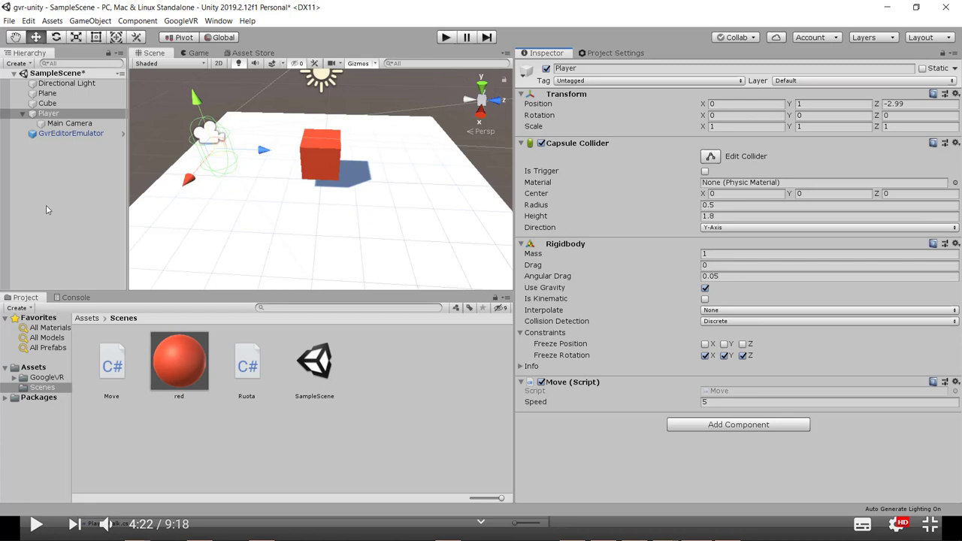
key(ctrl+s)
Enter play mode and walk the Player toward and around the red cube
click(447, 37)
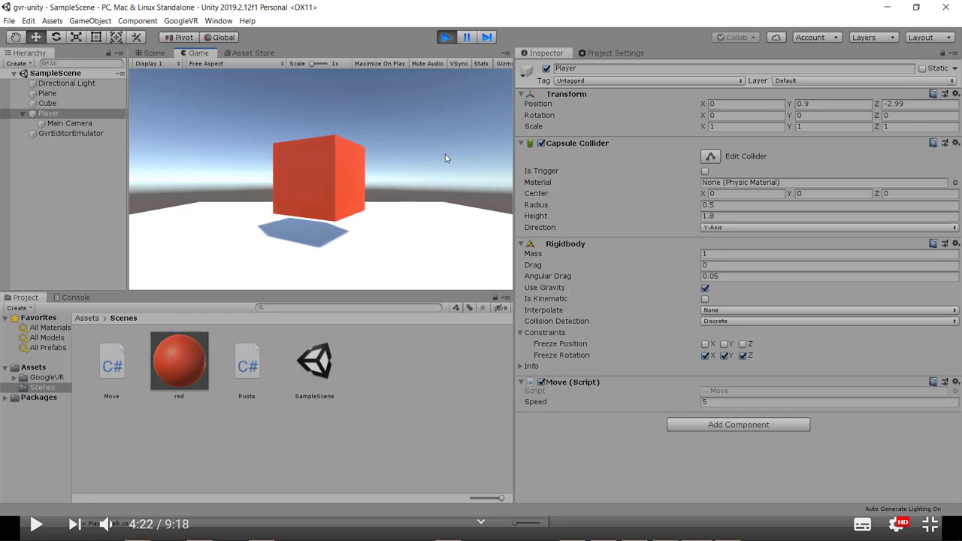
key(w)
key(a)
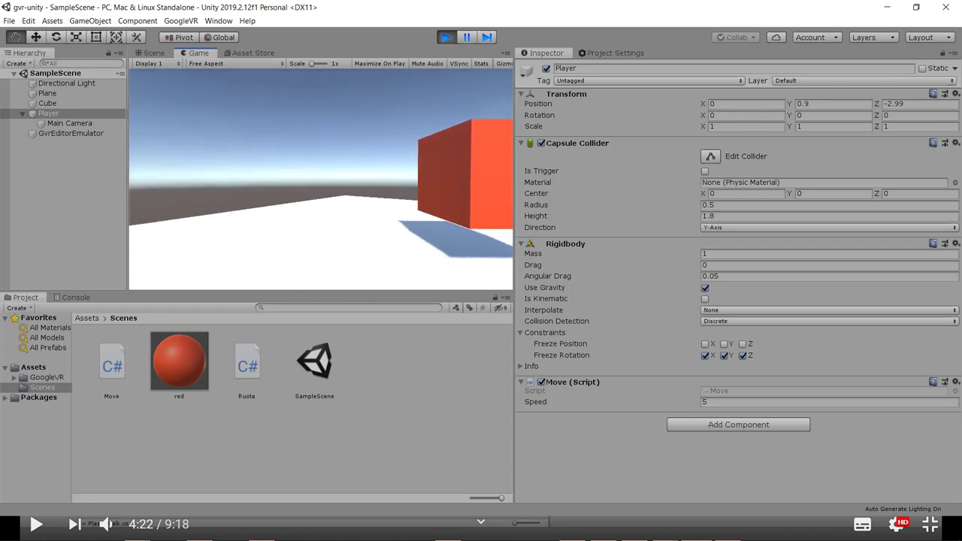
key(d)
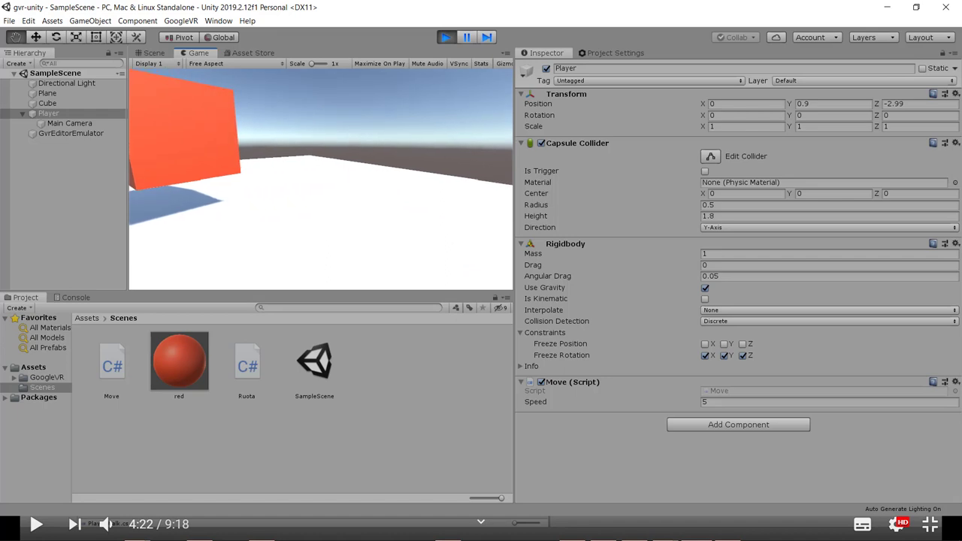
key(d)
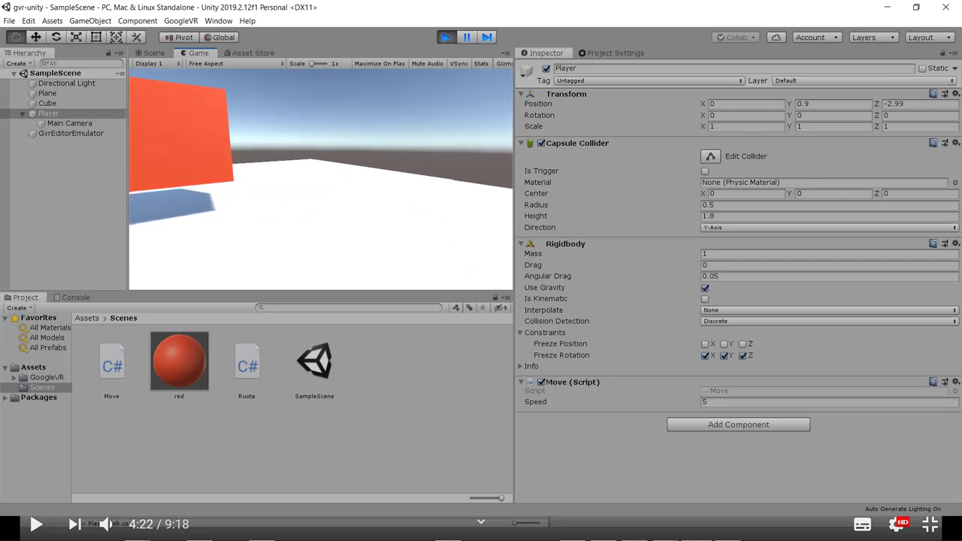
key(w)
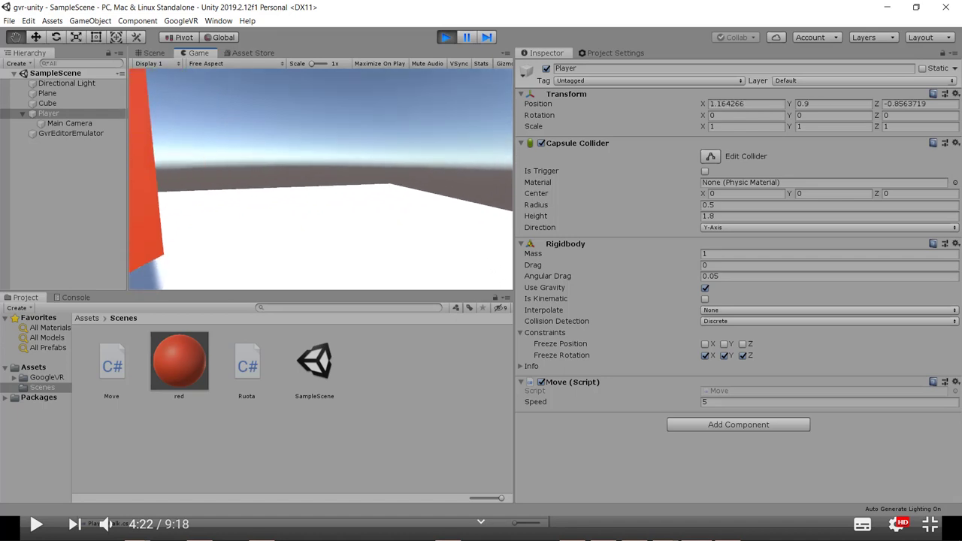
key(w)
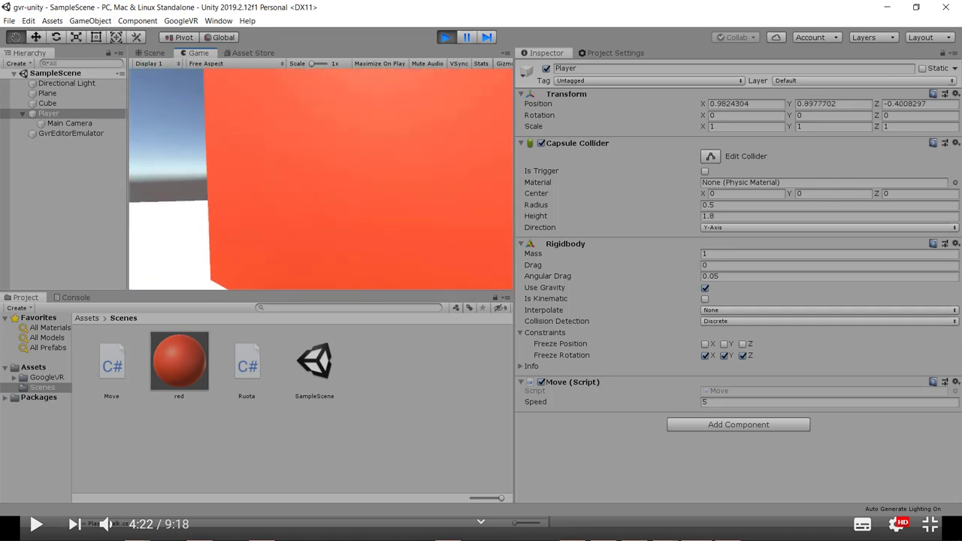
key(w)
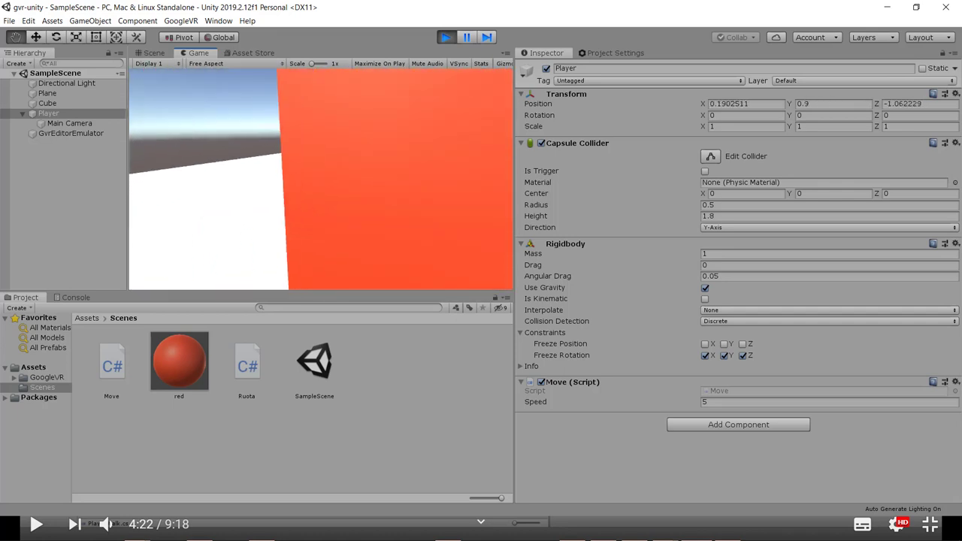
Keep walking past the cube, turn the view to face it, then exit play mode
key(w)
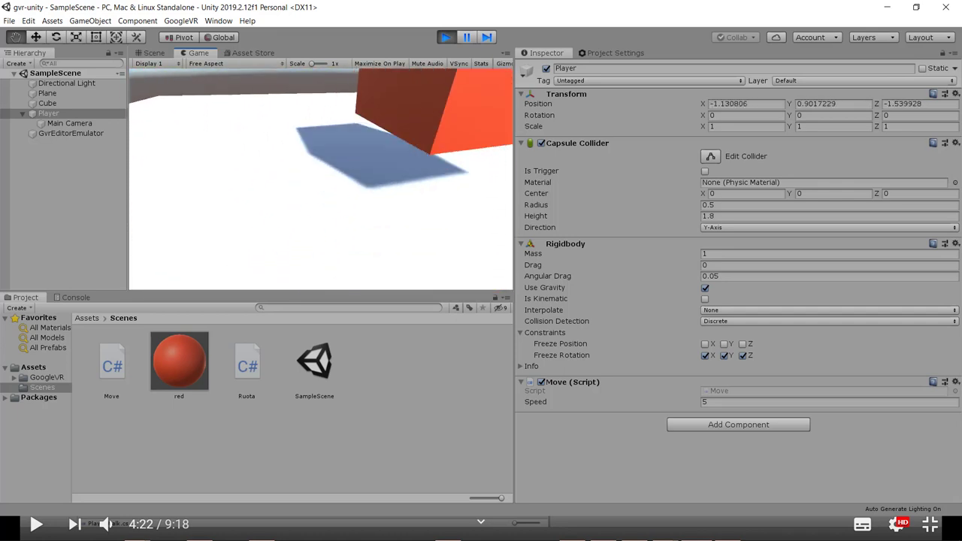
key(w)
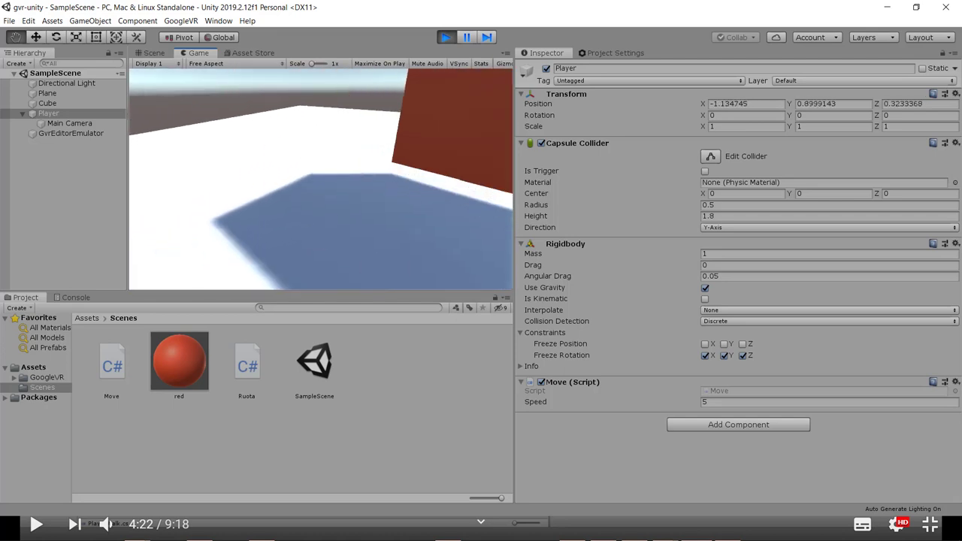
key(w)
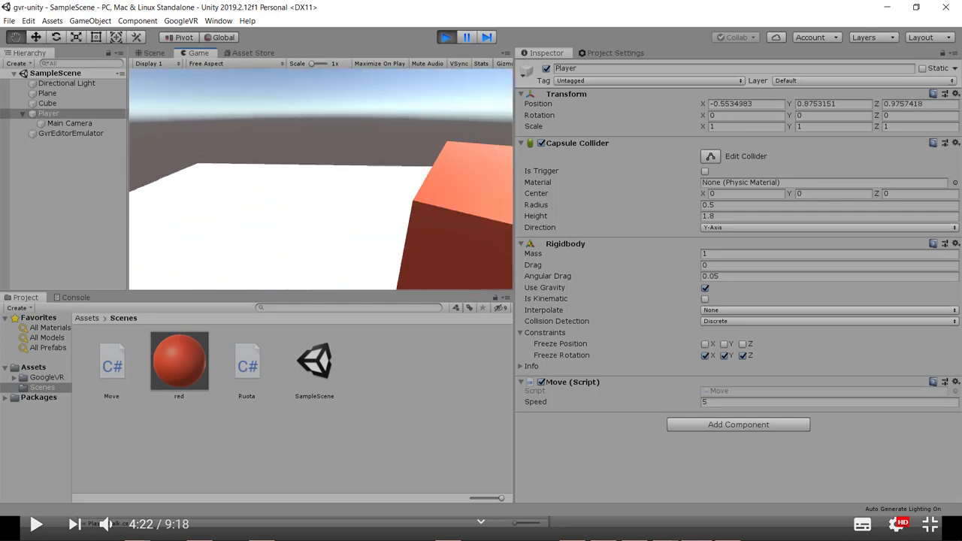
key(w)
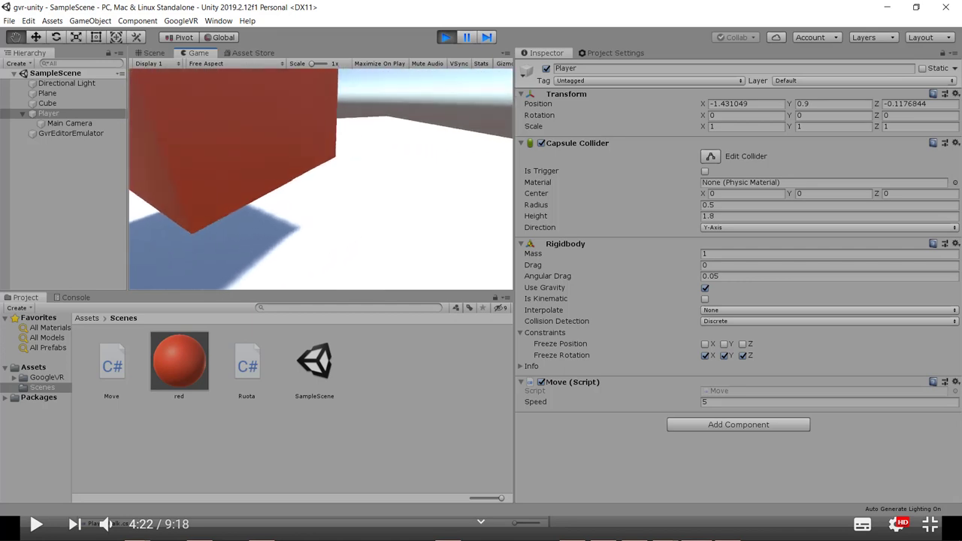
key(alt)
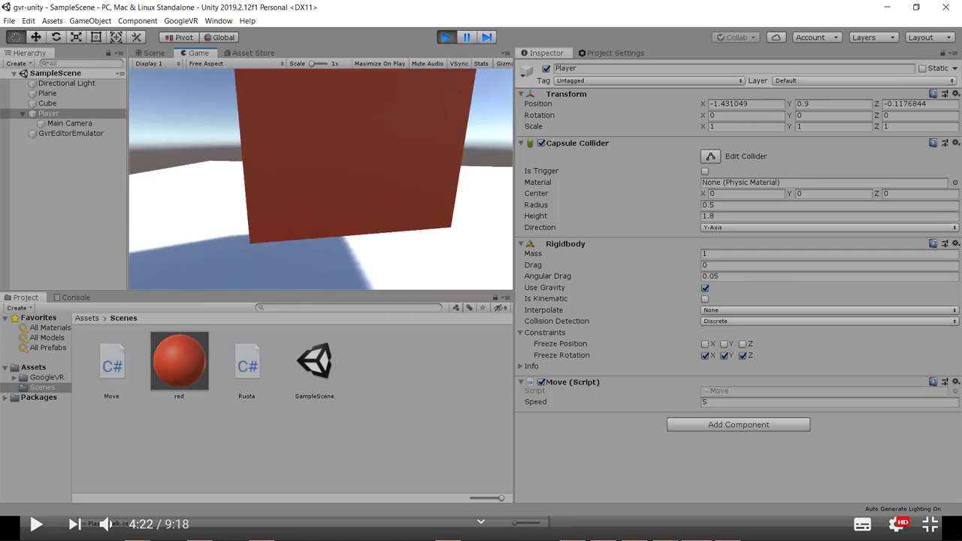
key(alt)
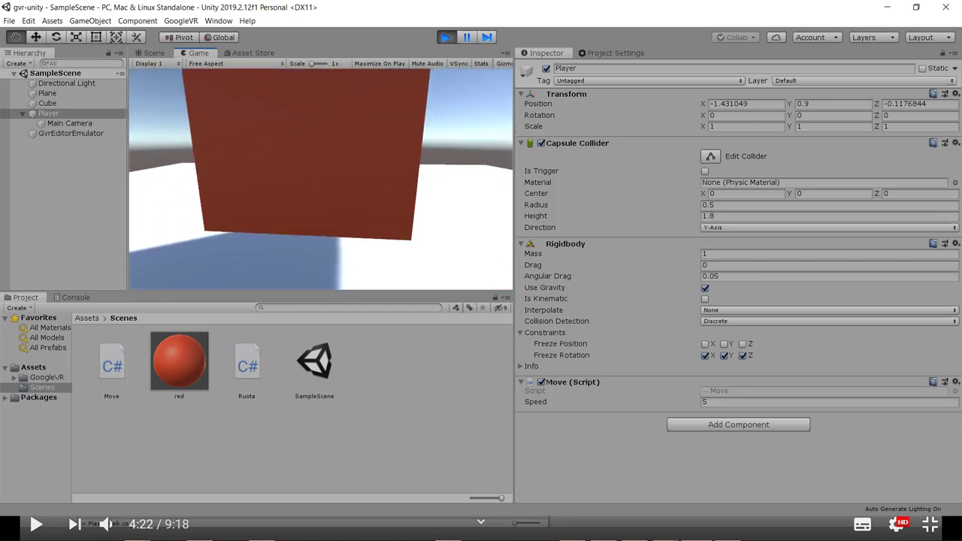
key(alt)
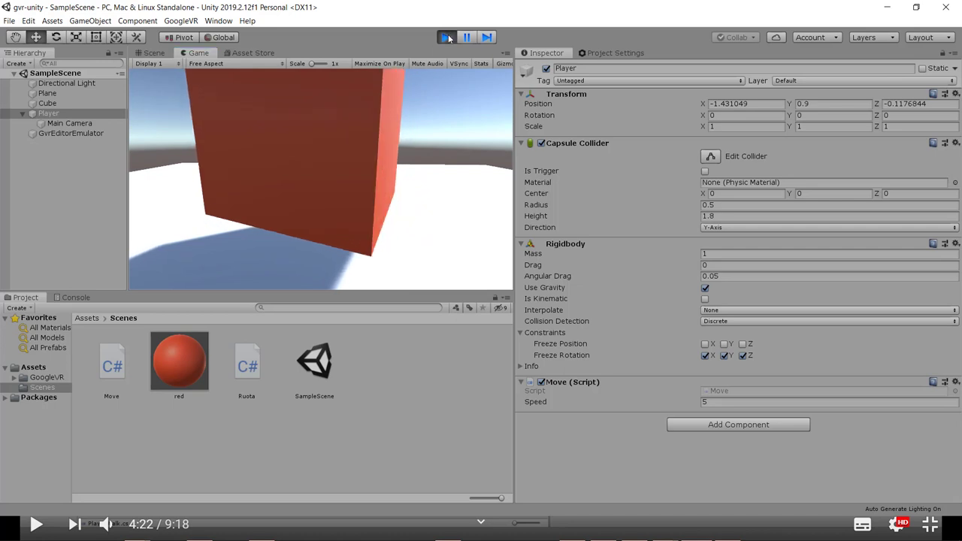
key(ctrl+p)
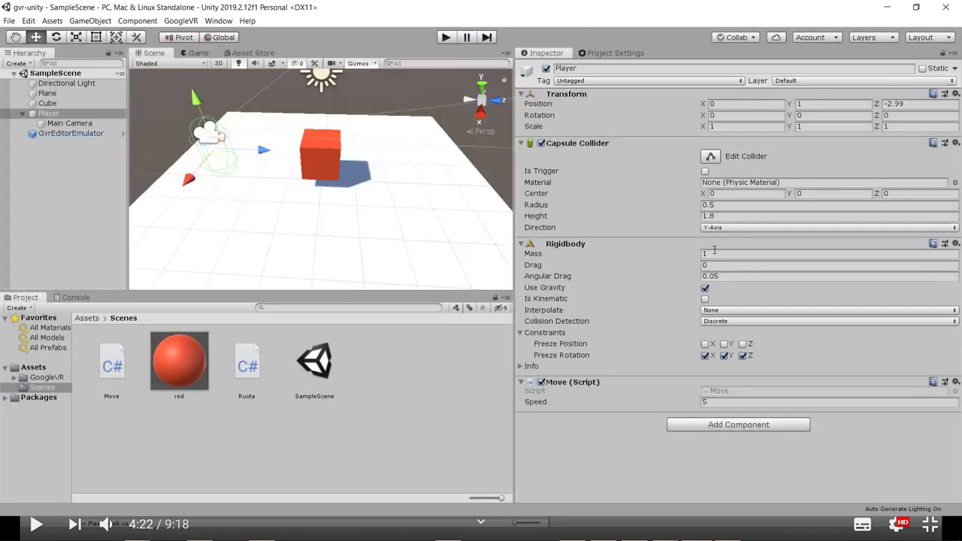
Set the Player's Rigidbody mass to 10
click(719, 253)
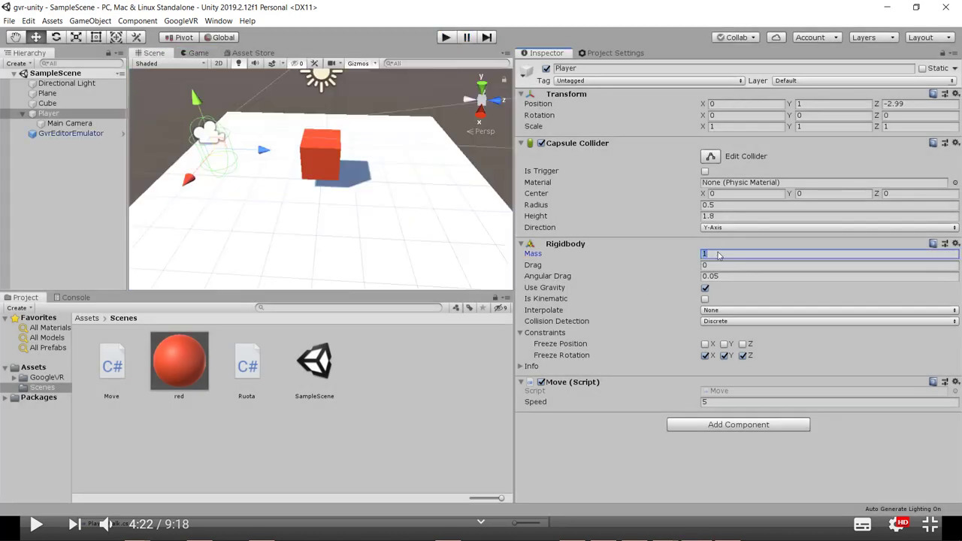
text(10)
key(Tab)
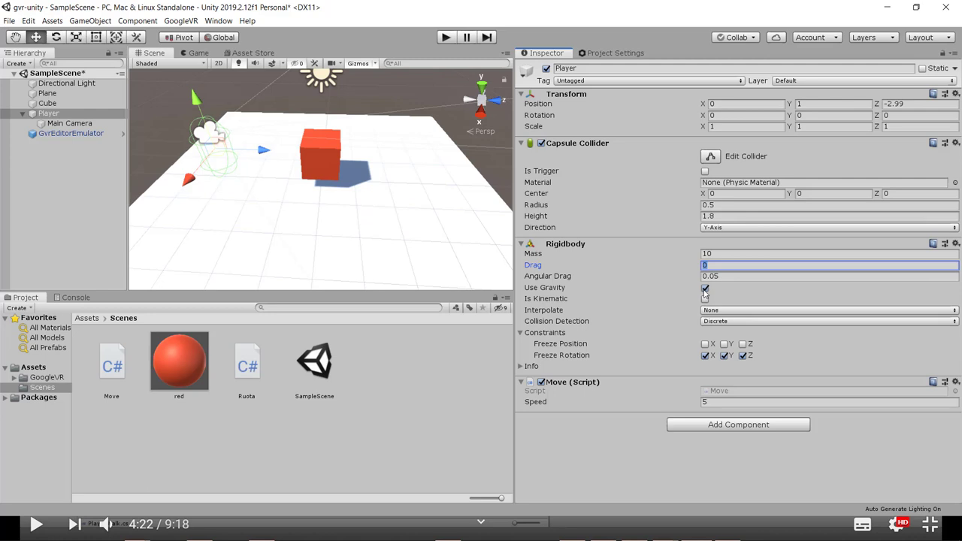
Uncheck Use Gravity on the Player's Rigidbody, save the scene, and enter play mode
click(705, 290)
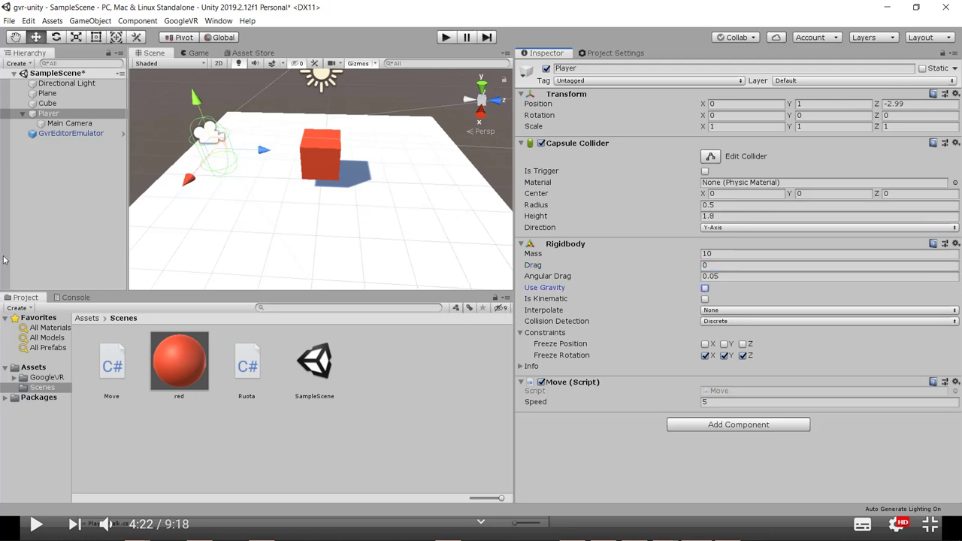
key(ctrl+s)
click(446, 37)
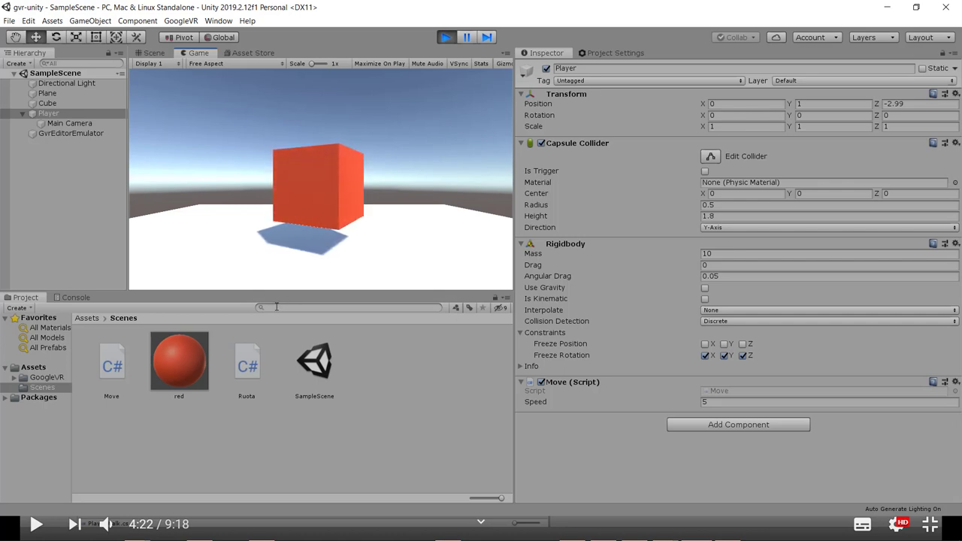
Move the gravity-free Player forward and right toward the cube as it floats upward, then exit play mode
key(Up)
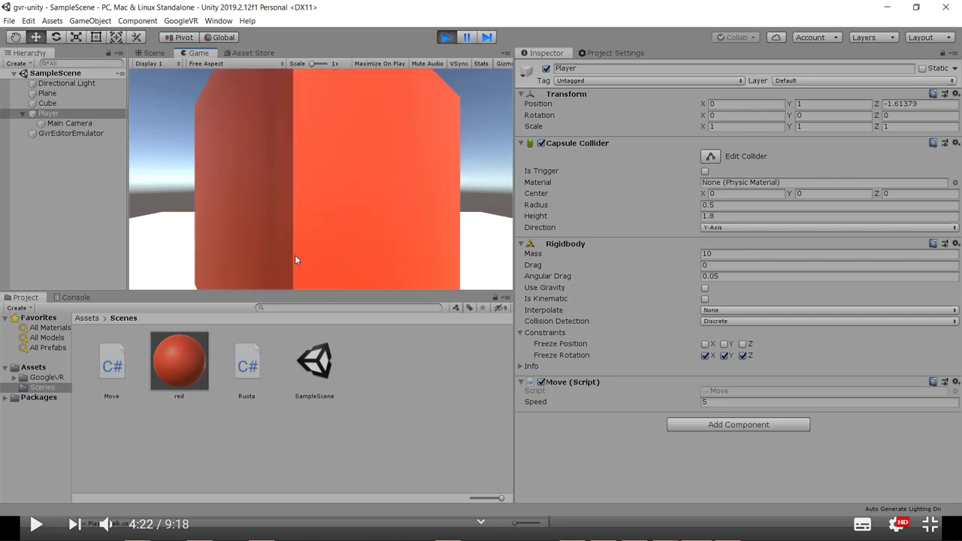
key(Right)
key(Right)
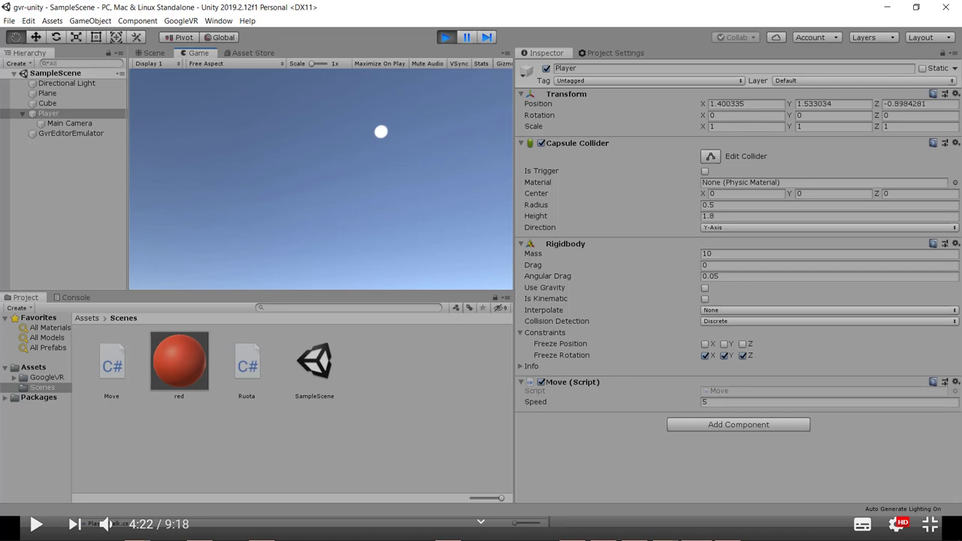
key(w)
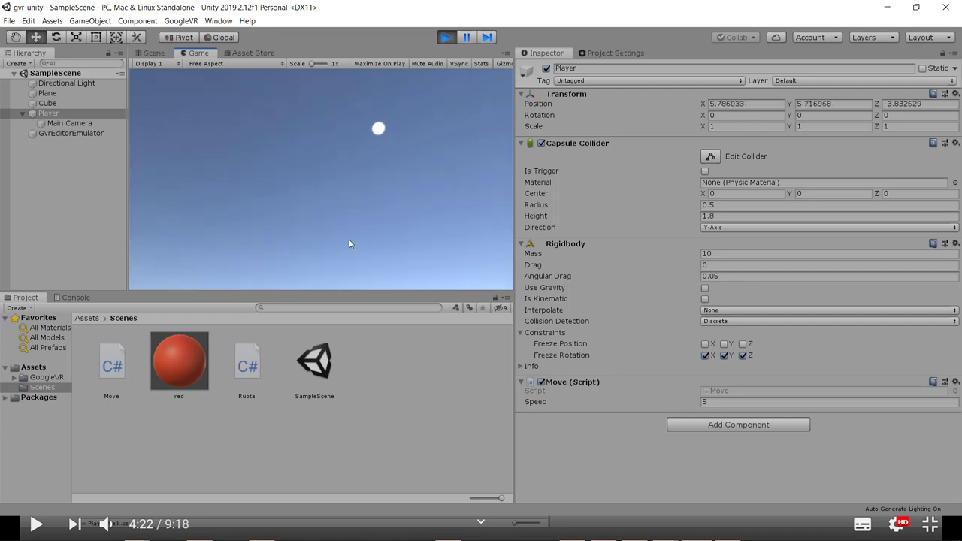
key(alt)
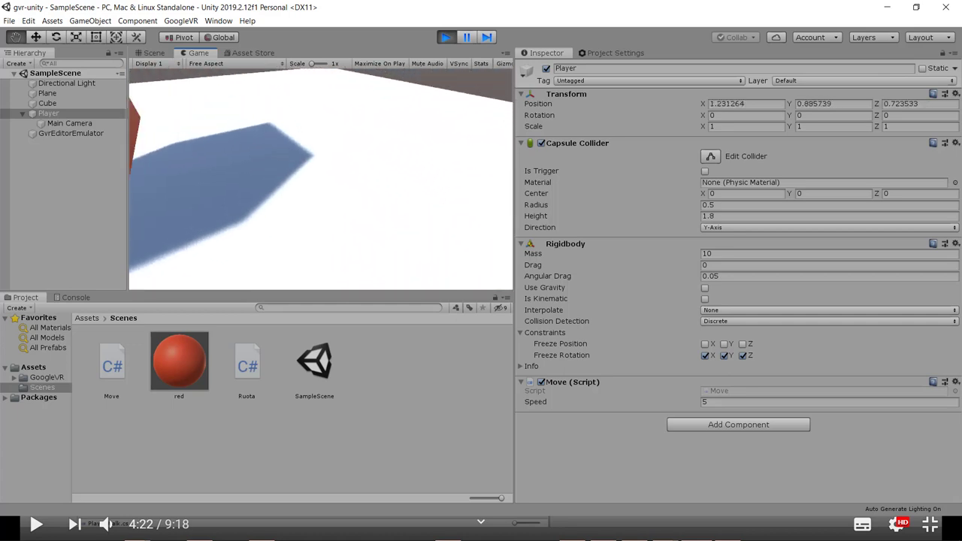
key(ctrl+p)
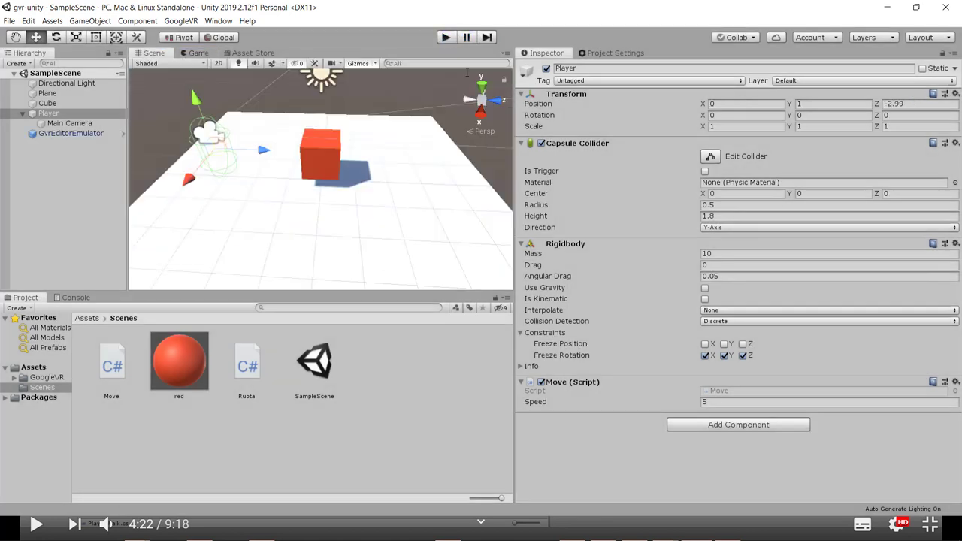
Re-check Use Gravity, then in play mode walk the Player with W off the plane's edge before stopping
click(705, 289)
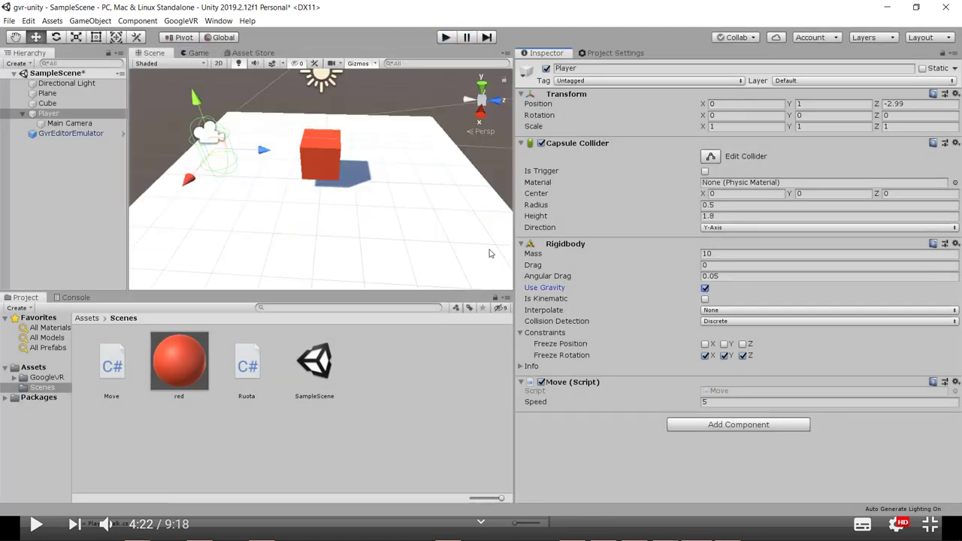
click(448, 38)
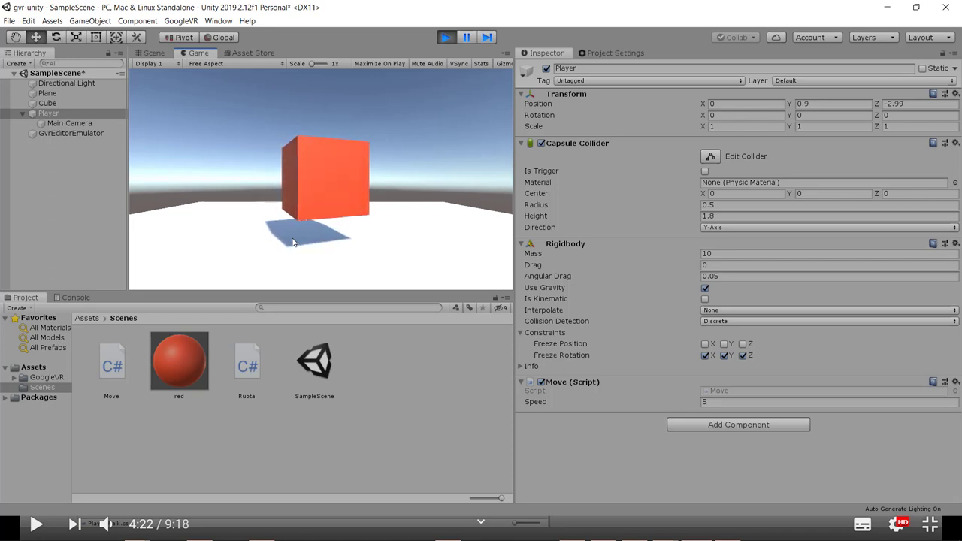
key(alt)
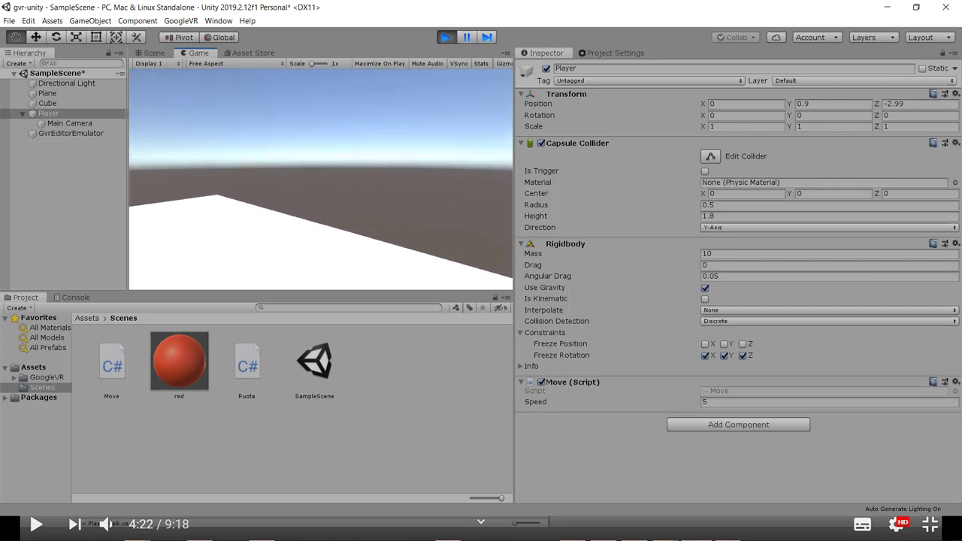
key(w)
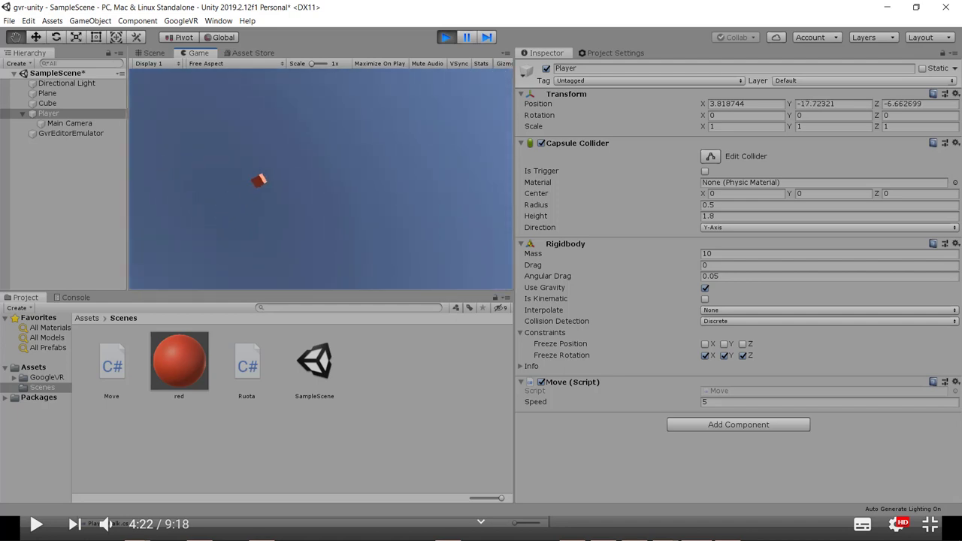
click(446, 37)
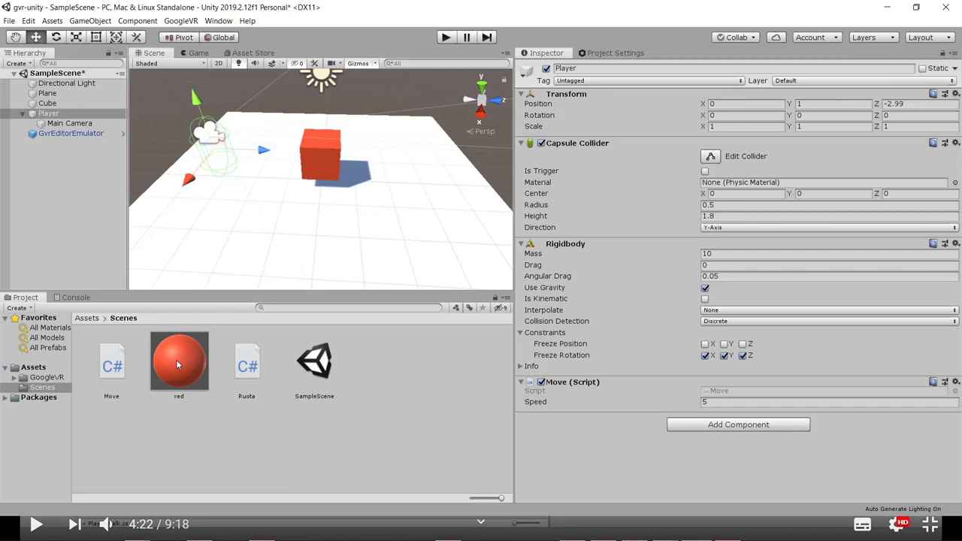